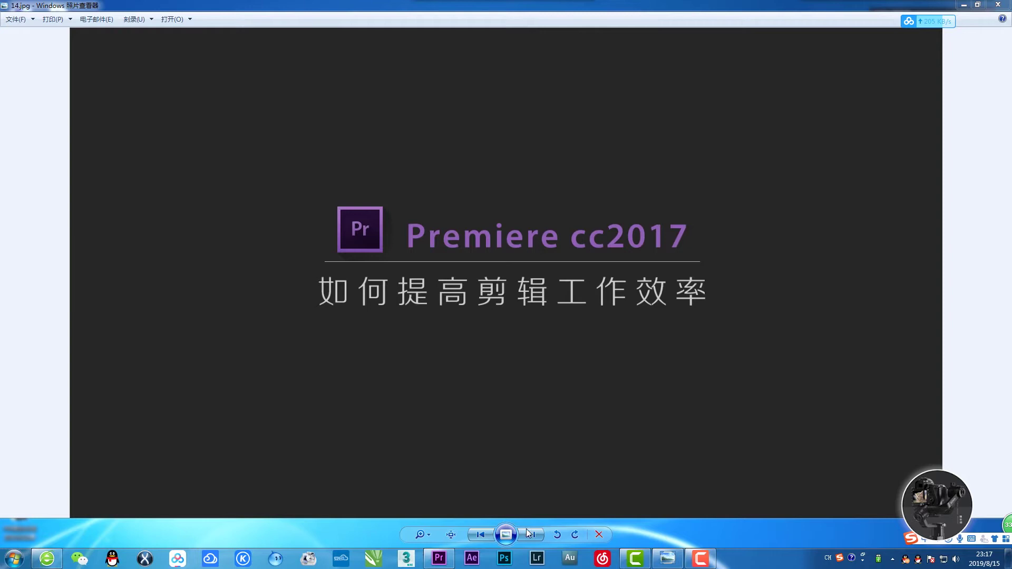
- Switch from Windows Photo Viewer to the Premiere Pro project with empty sequence 02
click(438, 558)
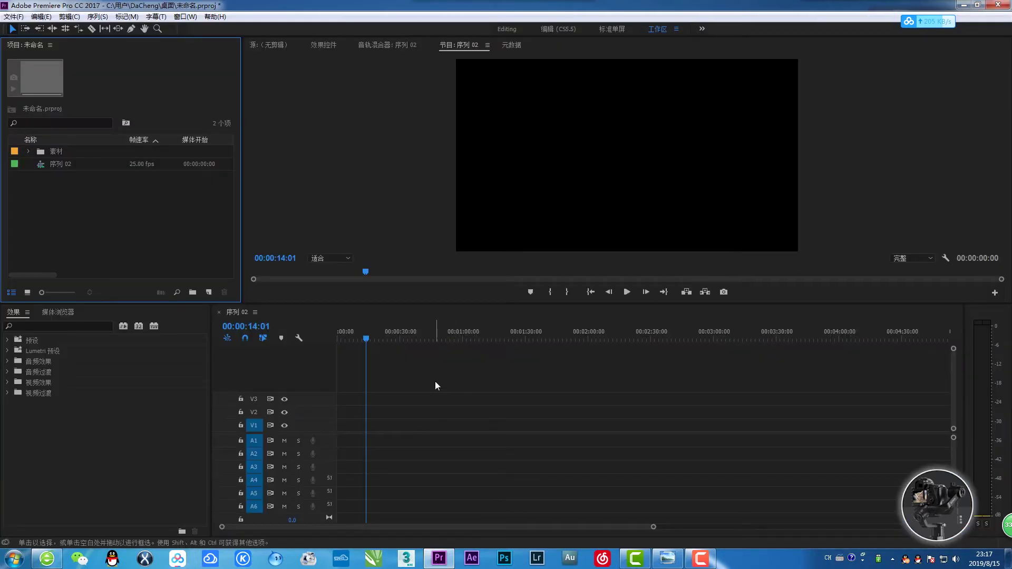
- Add the seven MOV clips from the 素材 bin to 序列 02 and select AP2A0412 at 00:00:16:23
click(29, 152)
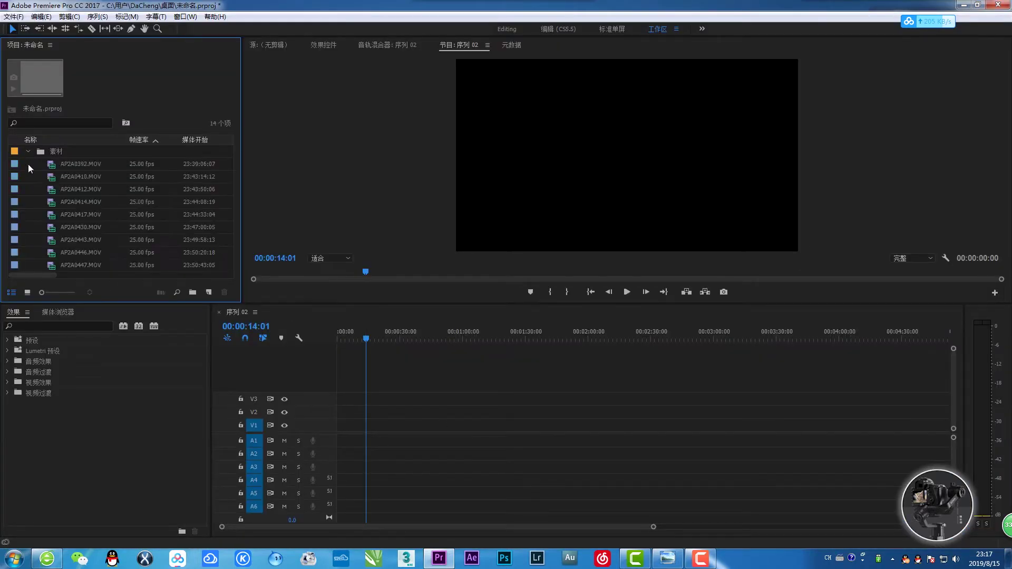
drag(34, 173, 86, 256)
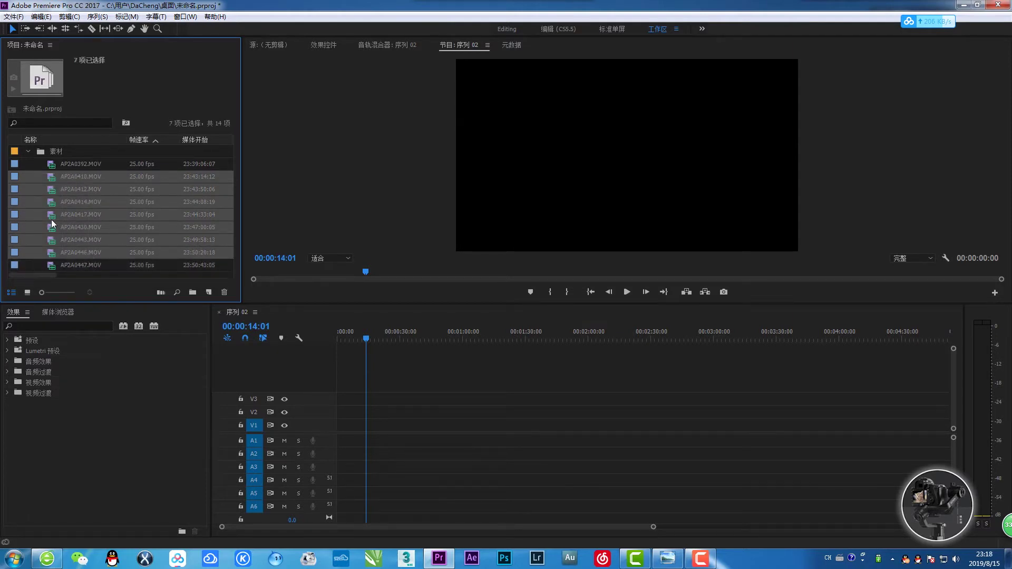
drag(198, 300, 359, 425)
key(backslash)
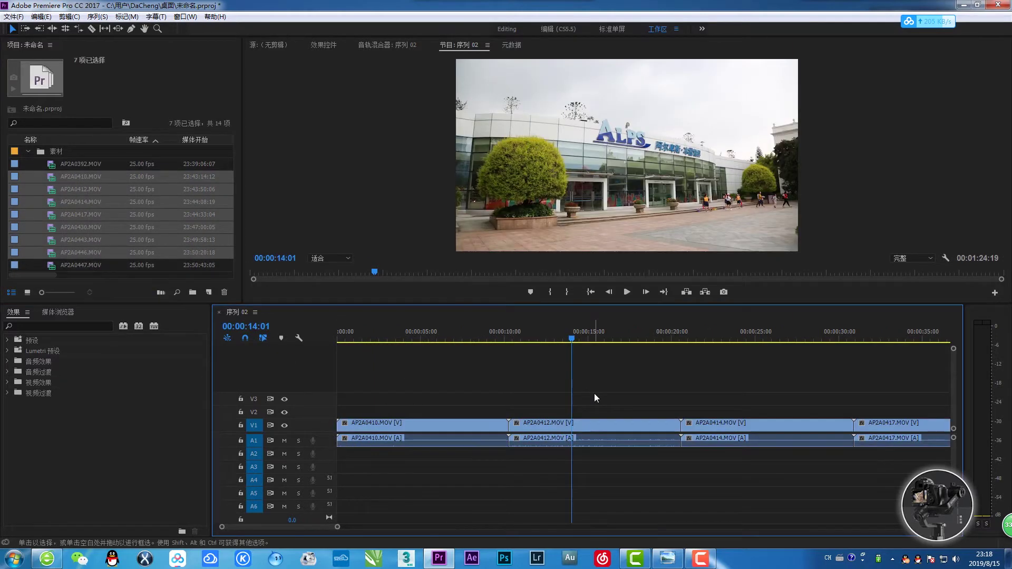
click(622, 397)
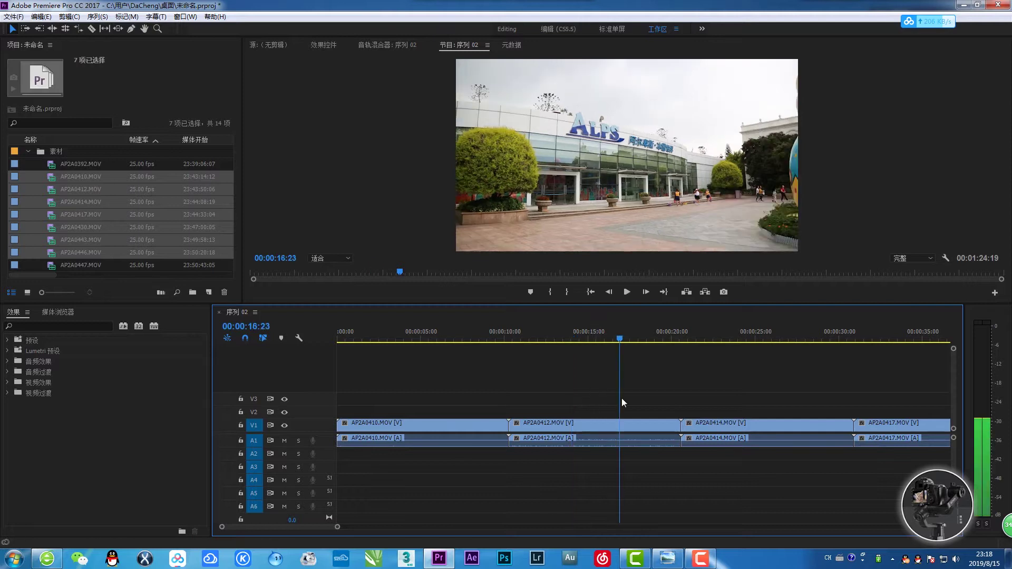
click(620, 425)
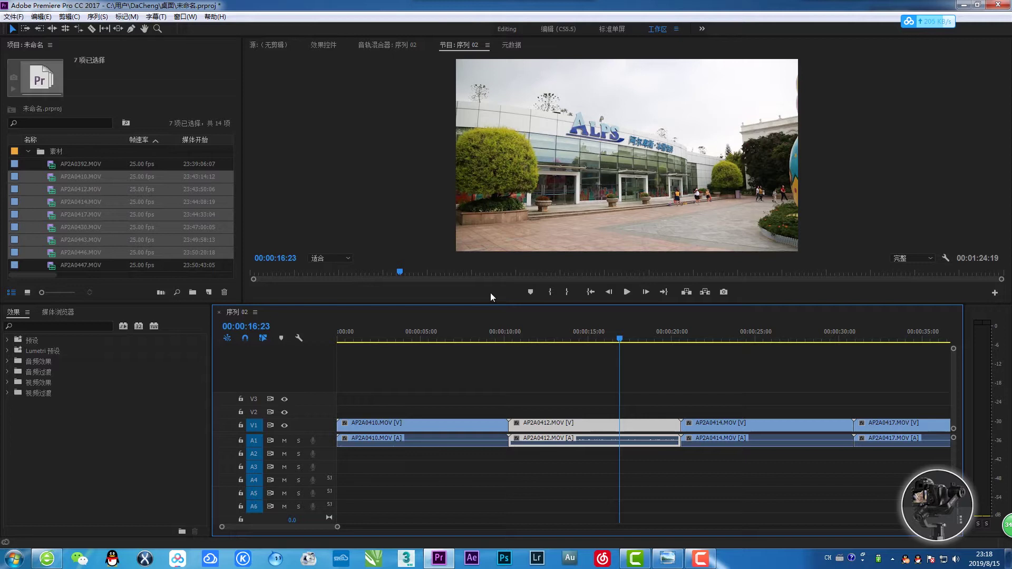
- Export the 00:00:16:23 frame from the Program Monitor as a JPEG into the PR剪辑技巧 folder
click(491, 294)
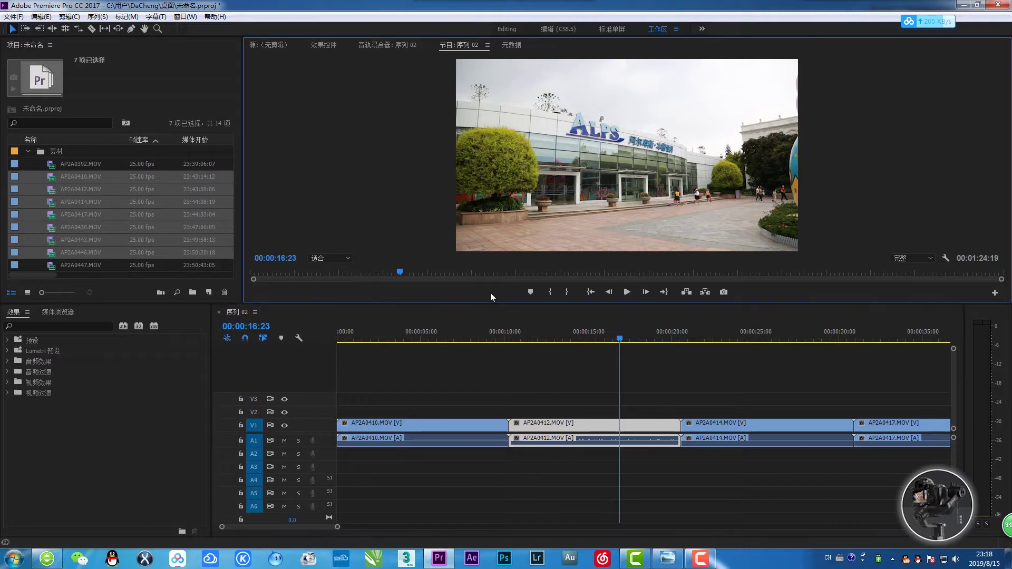
click(723, 292)
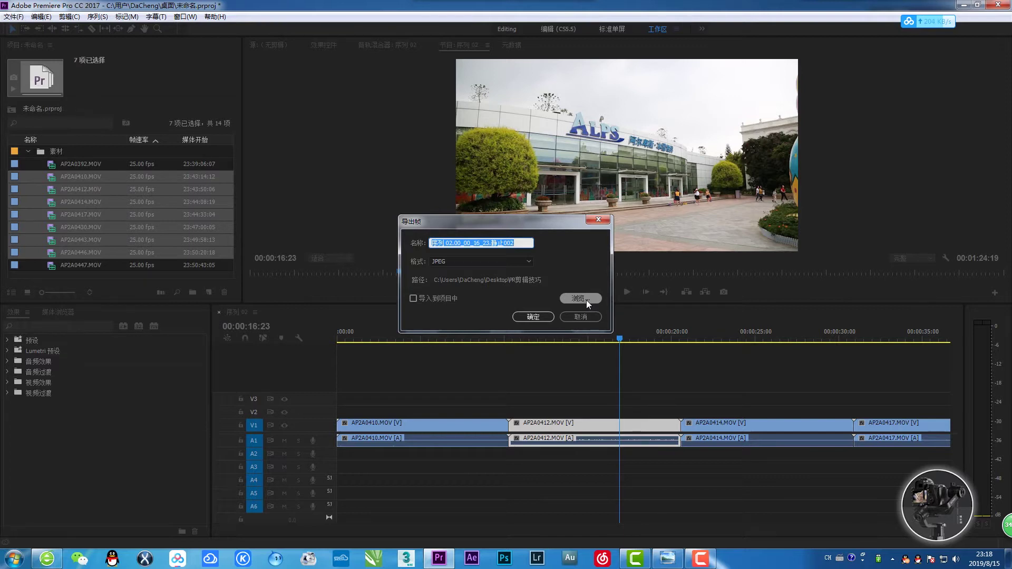
click(586, 299)
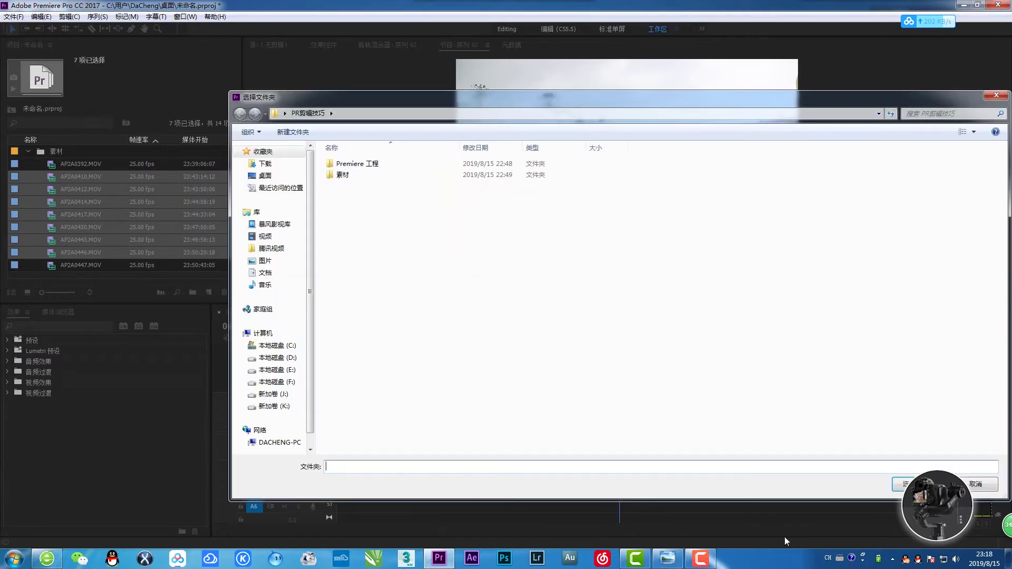
click(900, 488)
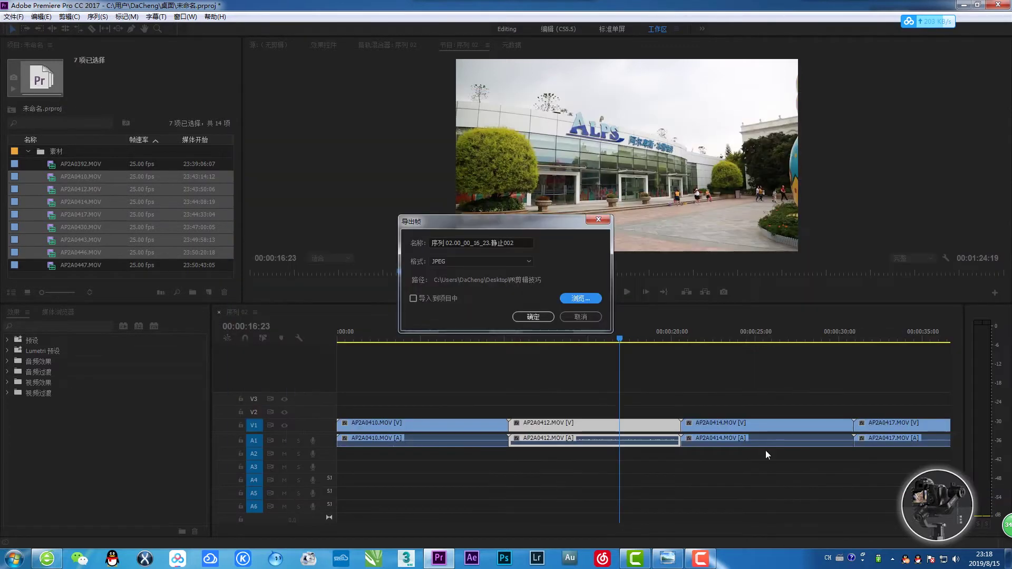
click(533, 316)
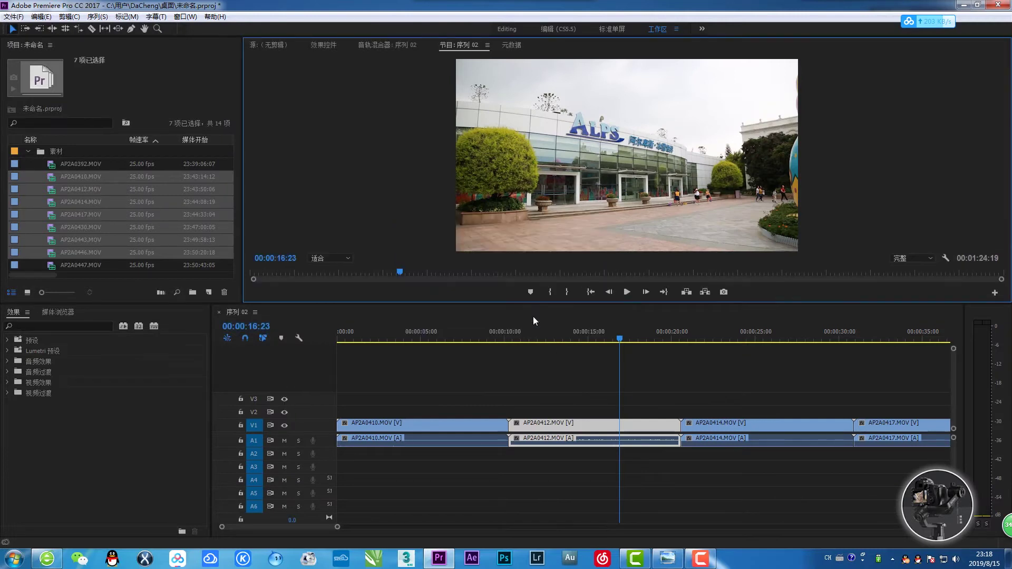
- Import 序列 02.00_00_16_23.静止002.jpg into the project and preview it in the Source monitor
click(28, 152)
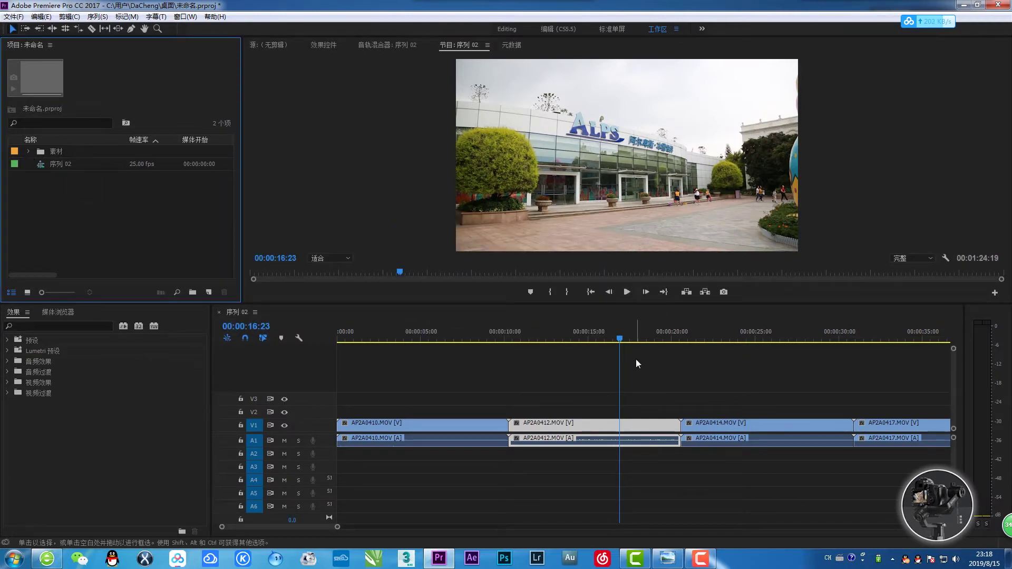
double_click(118, 215)
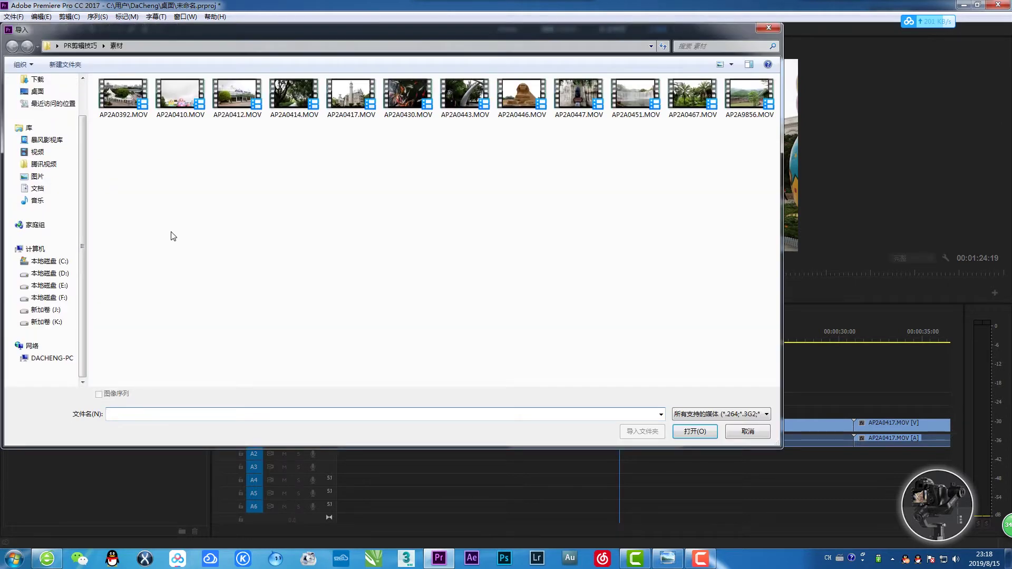
click(79, 46)
double_click(149, 119)
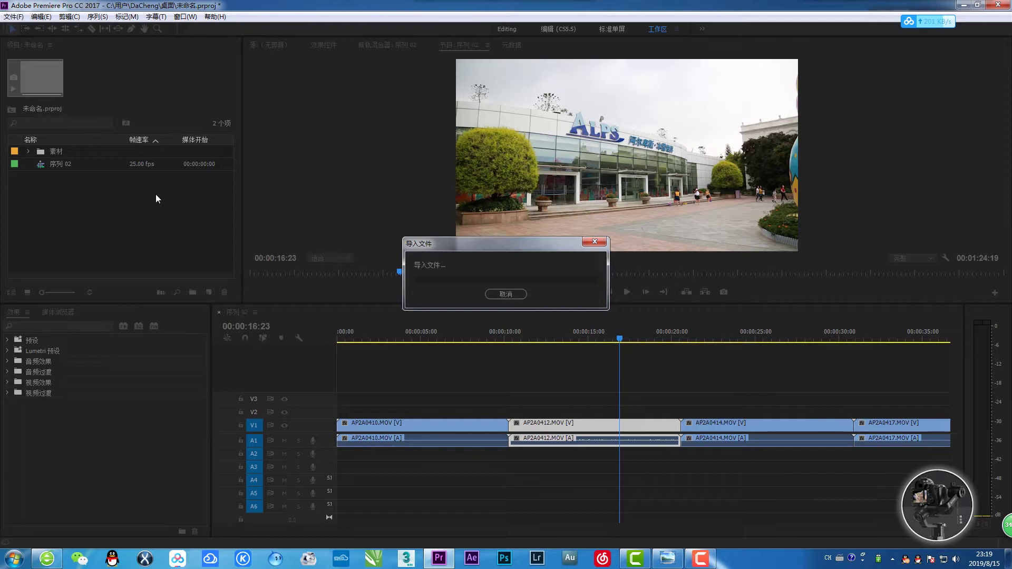
double_click(40, 153)
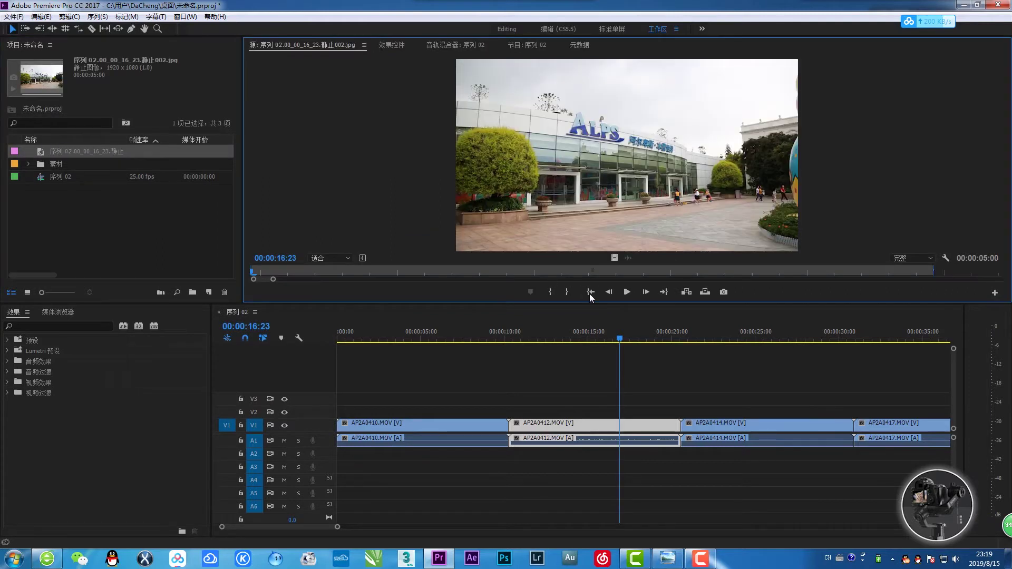
- Scrub through the imported still in the Source monitor, ending at 00:00:19:19
click(321, 272)
mouse_move(293, 272)
mouse_down()
mouse_move(898, 271)
mouse_move(339, 275)
mouse_up()
drag(279, 283, 640, 283)
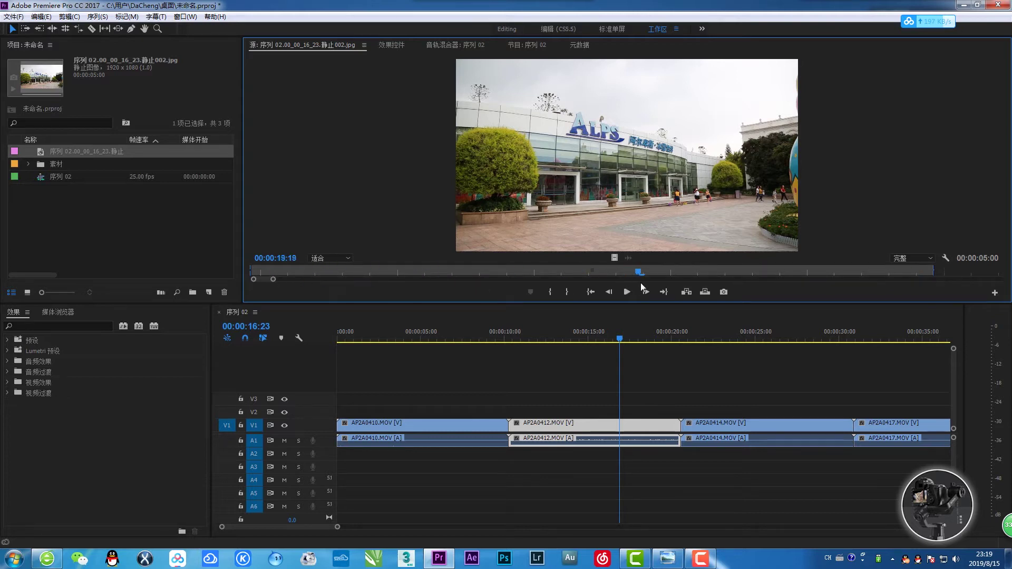
click(525, 372)
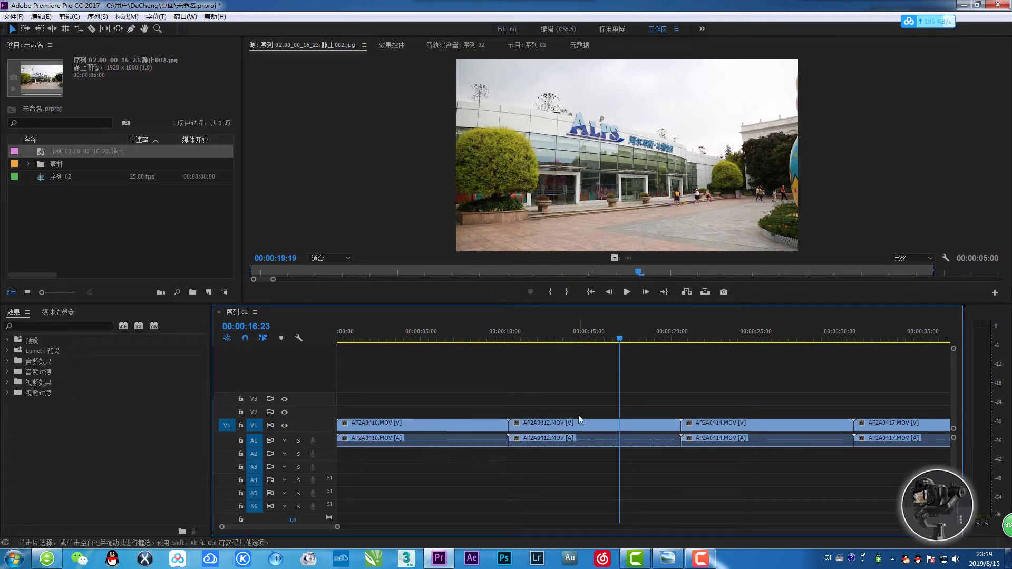
- Add a Frame Hold to AP2A0412 at 00:00:16:23 and review from 00:00:14:23
click(593, 421)
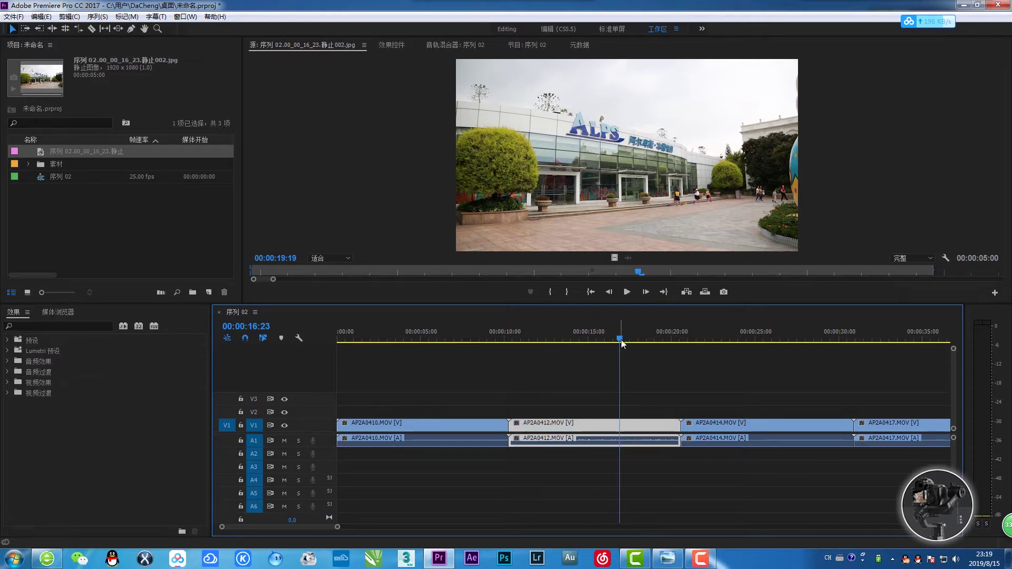
right_click(615, 429)
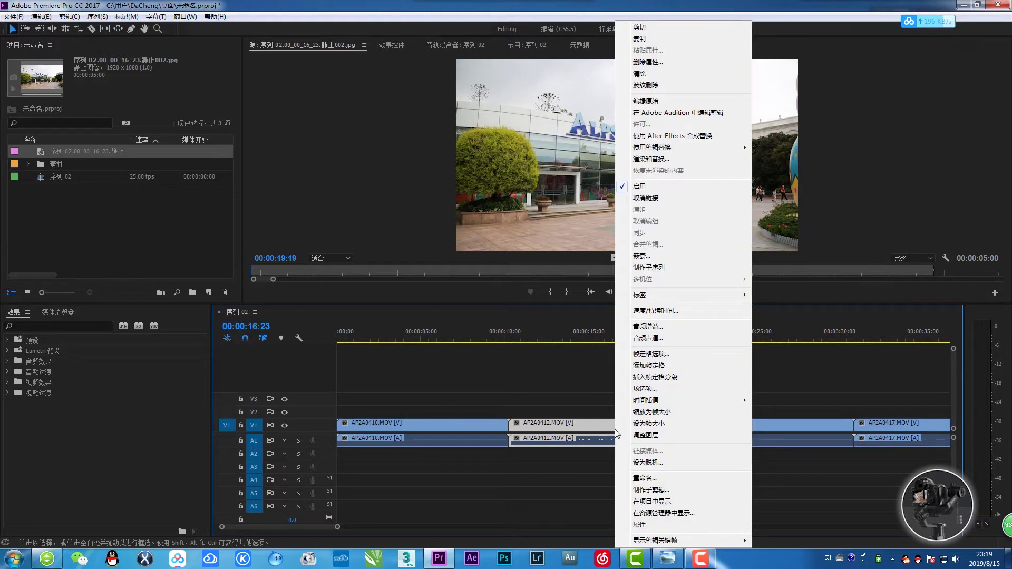
click(655, 365)
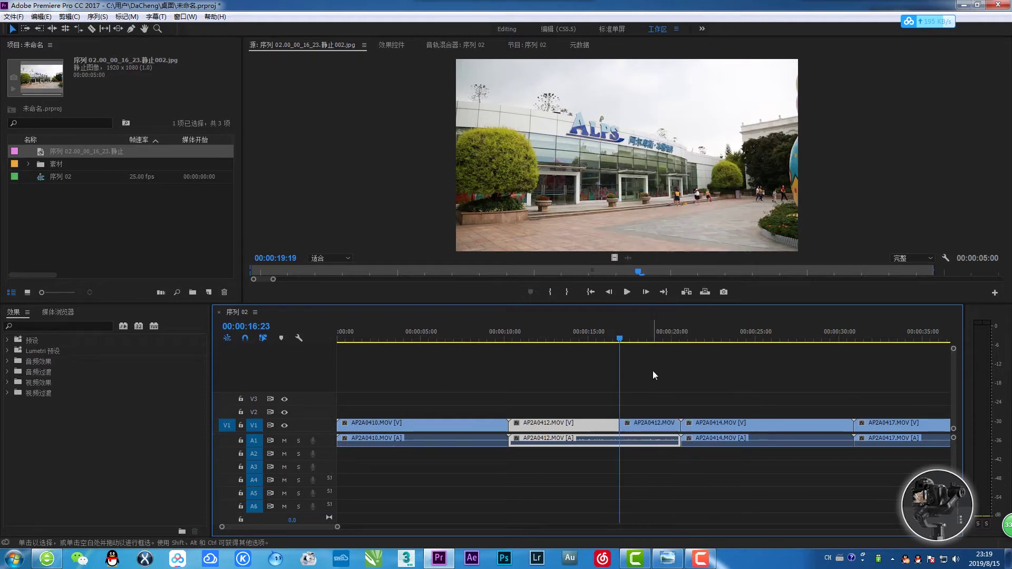
mouse_move(596, 349)
mouse_down()
mouse_move(583, 354)
mouse_move(679, 360)
mouse_move(622, 400)
mouse_move(632, 397)
mouse_up()
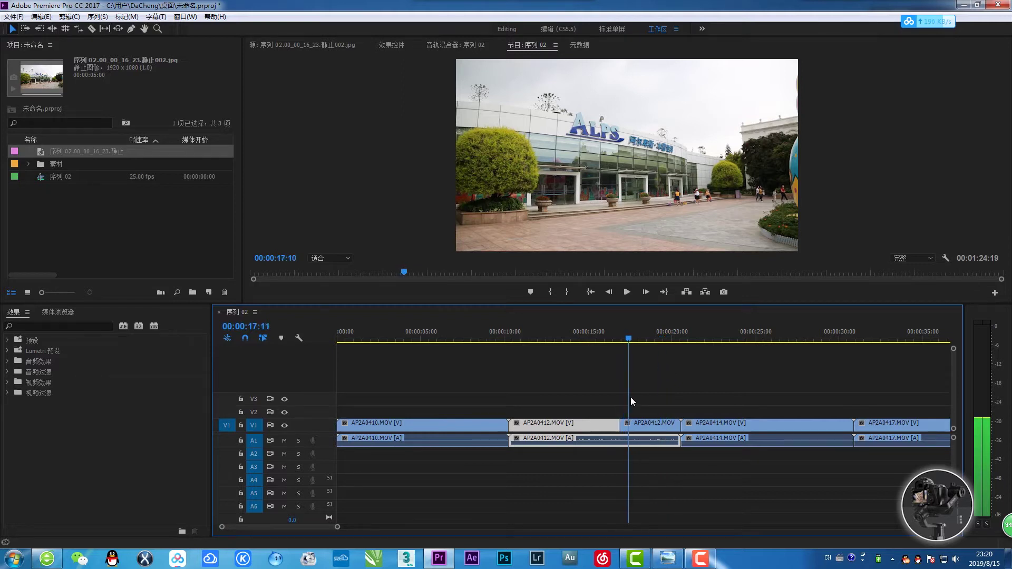
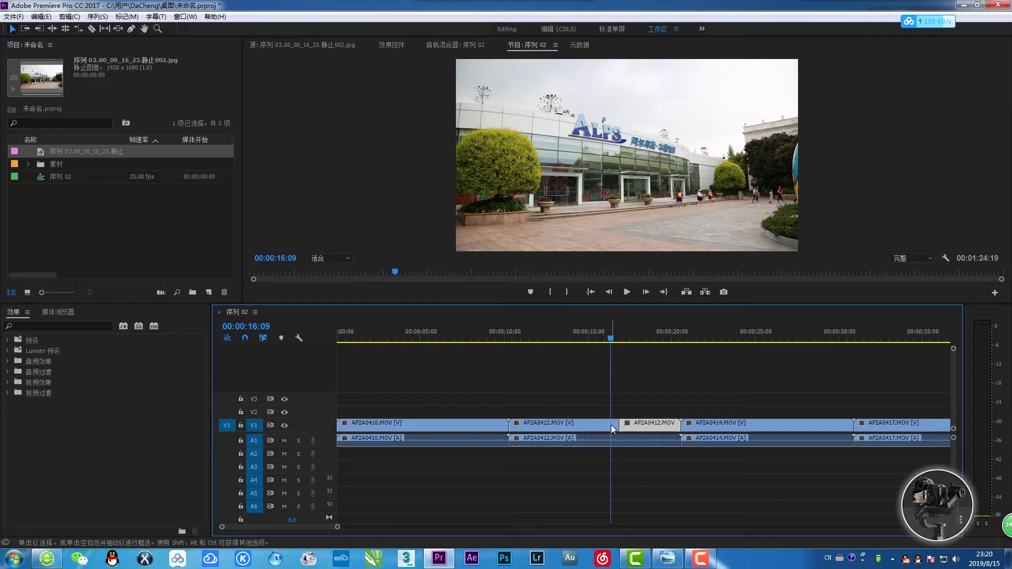
- Undo the razor cut in AP2A0412 near 00:00:17:04 and save the project
click(616, 337)
click(619, 336)
click(624, 333)
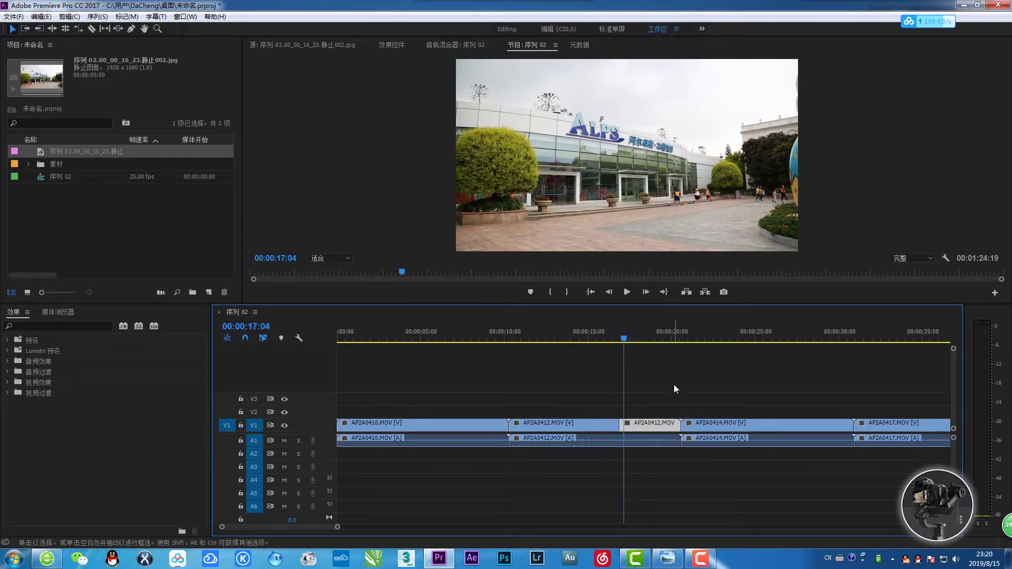
key(ctrl+z)
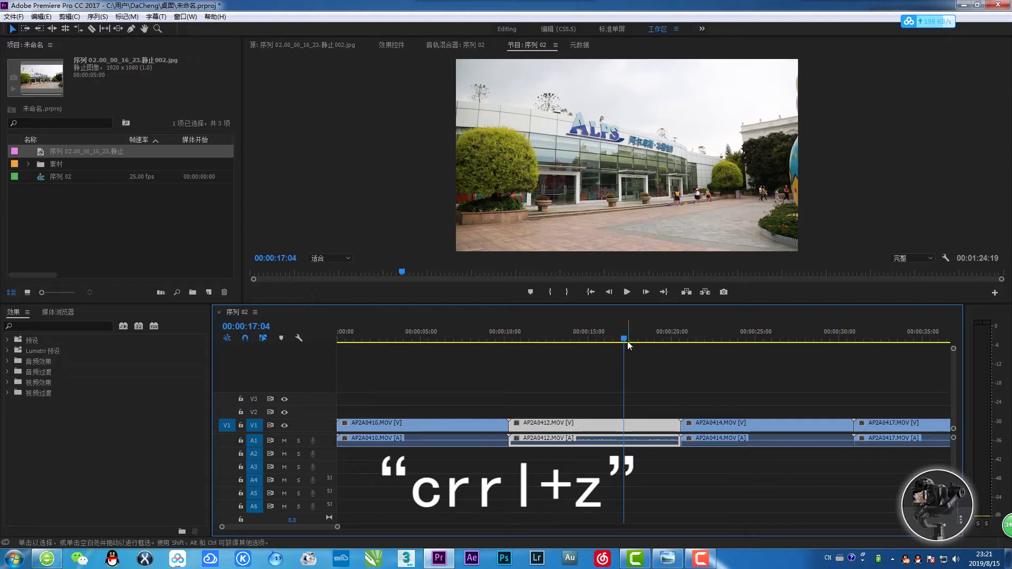
key(ctrl+s)
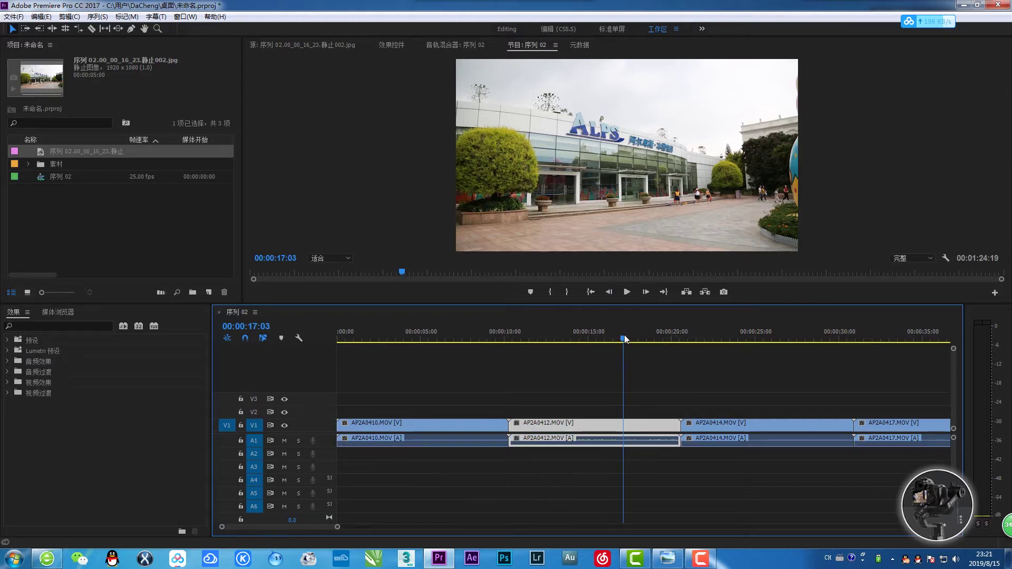
click(622, 398)
- Undo the remaining razor cuts in AP2A0412 and AP2A0410 so the clips rejoin
key(c)
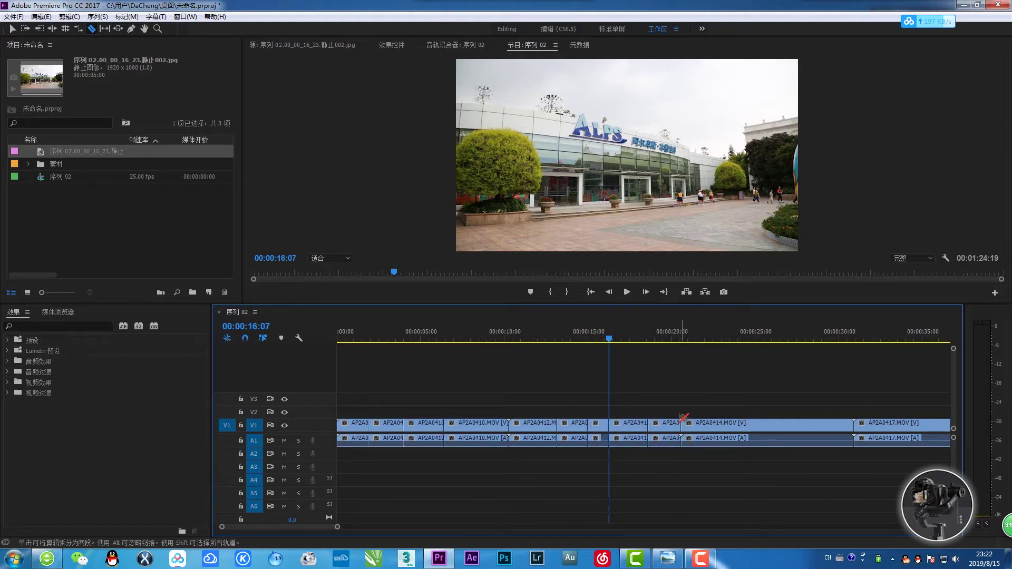
key(v)
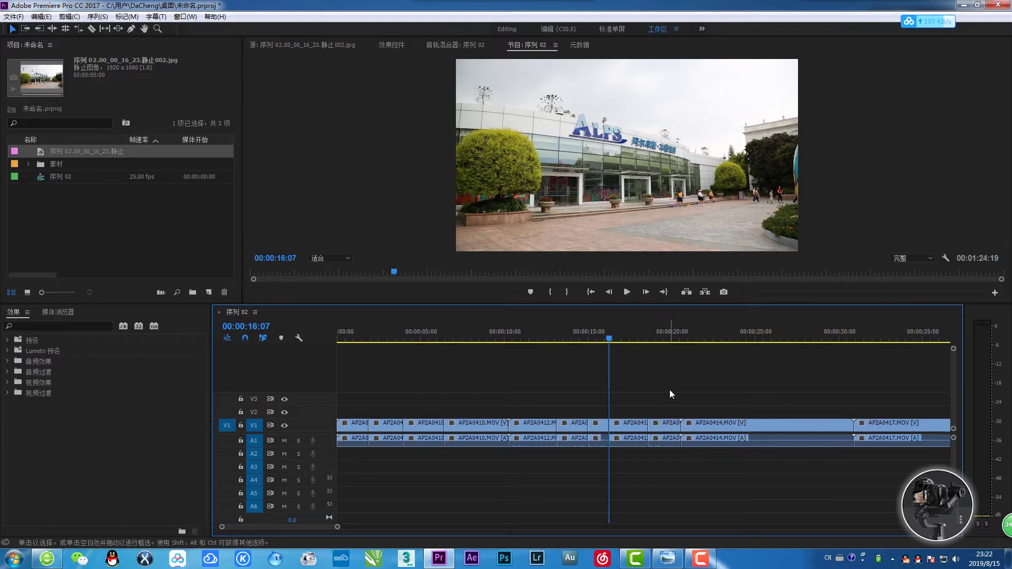
key(ctrl+z)
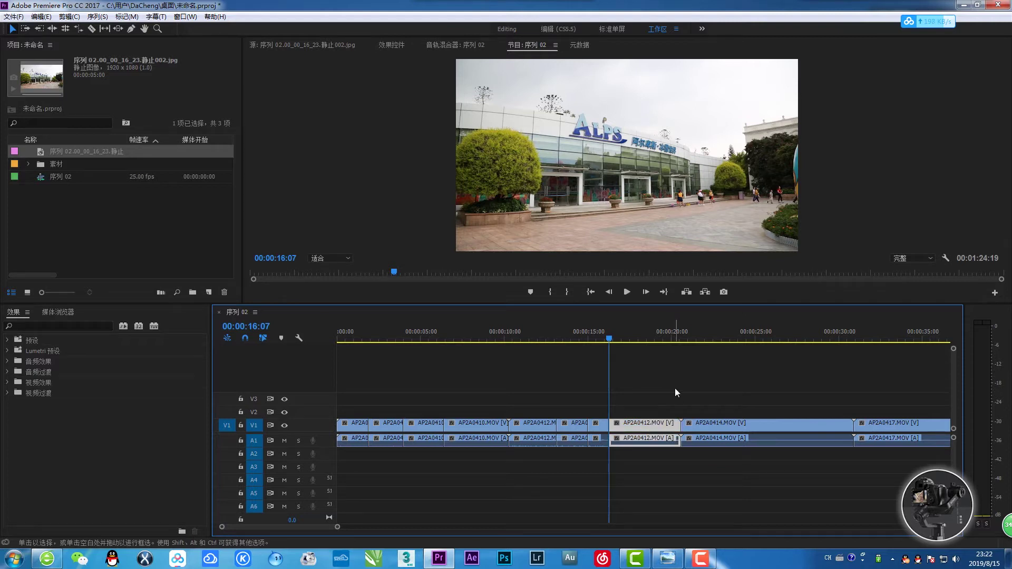
click(675, 388)
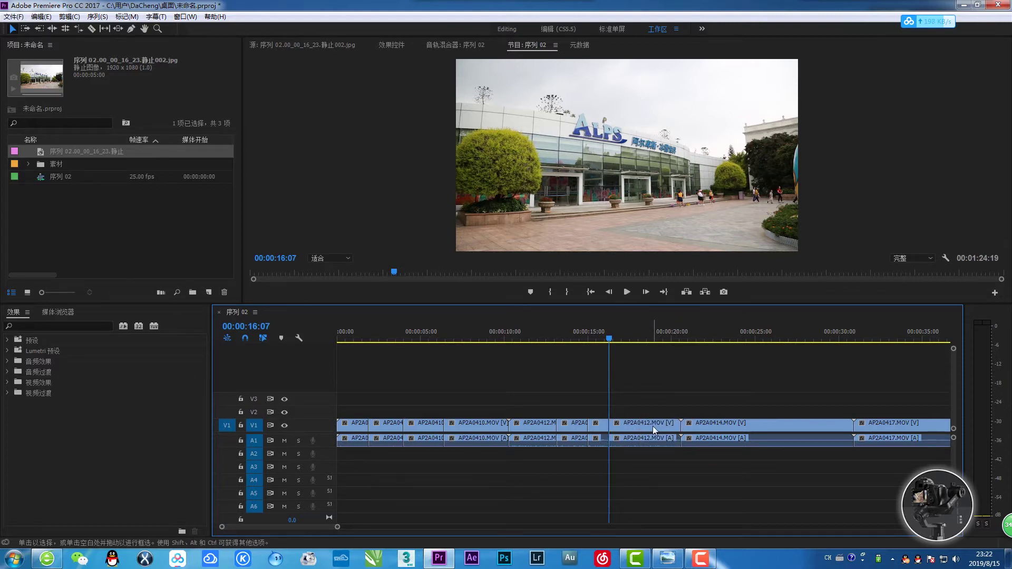
key(ctrl+z)
key(ctrl+z)
key(ctrl+z)
key(ctrl+z)
key(ctrl+z)
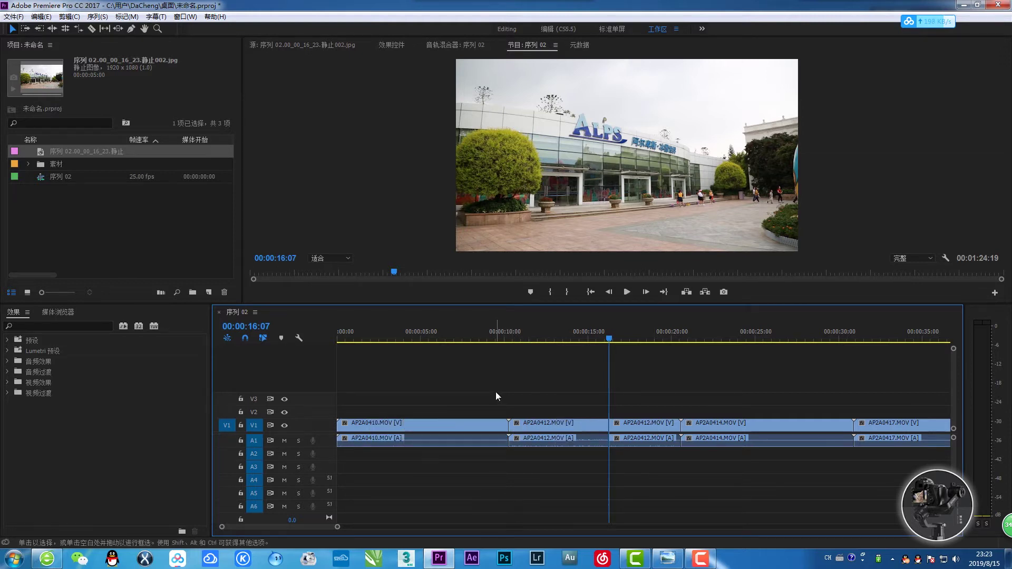
key(ctrl+z)
- Select AP2A0412, expand the 素材 footage folder, and play back past the short clip
drag(586, 388, 625, 473)
click(626, 473)
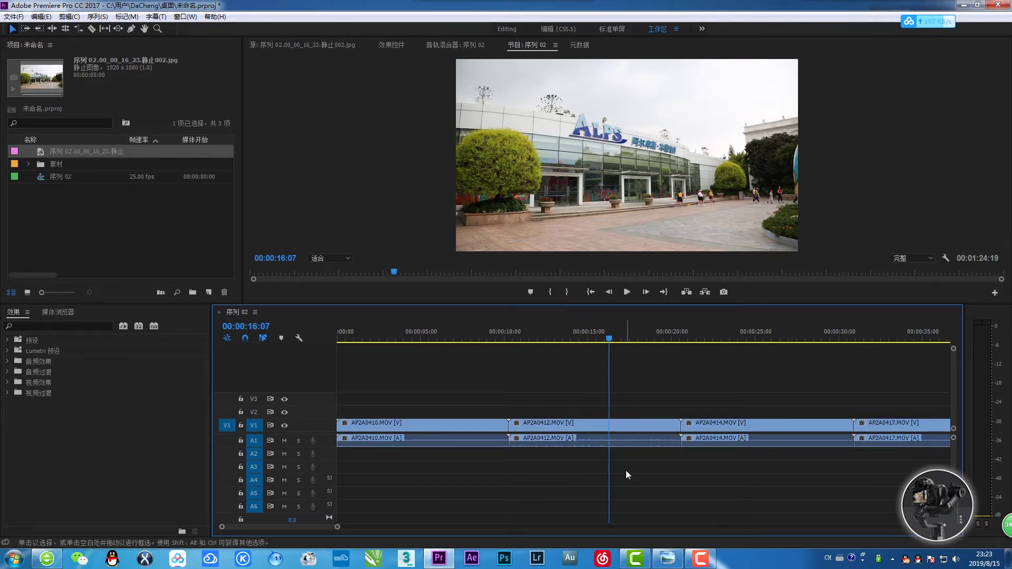
click(95, 200)
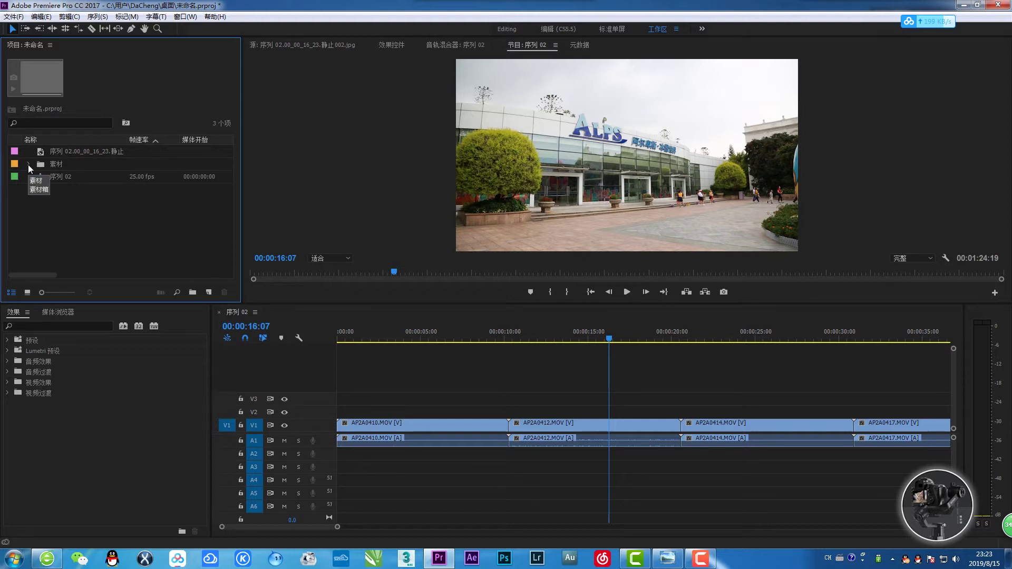
click(28, 164)
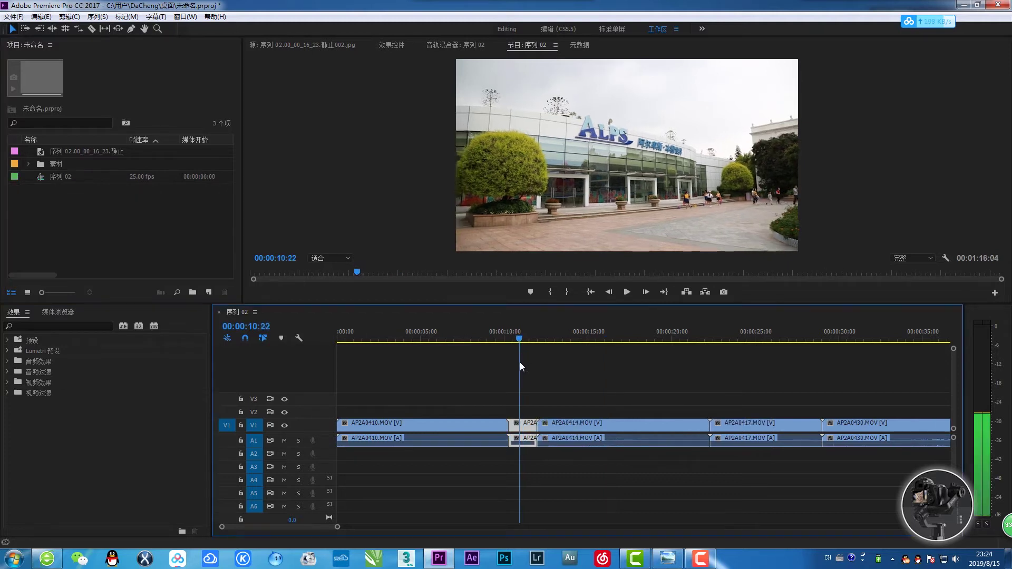
key(space)
key(space)
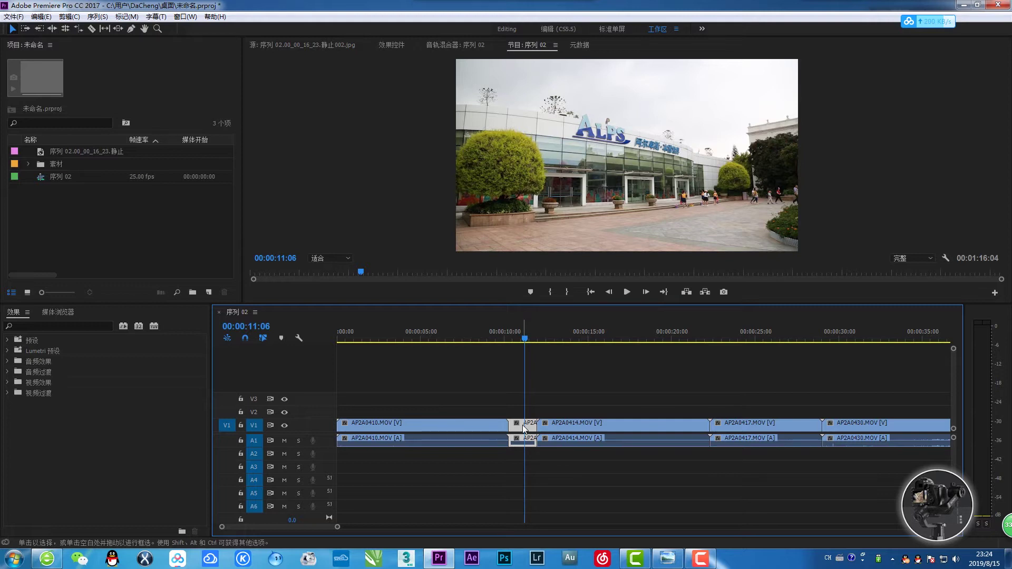
- Reveal the short clip's source AP2A0412.MOV in the project and load it in the Source monitor
right_click(523, 425)
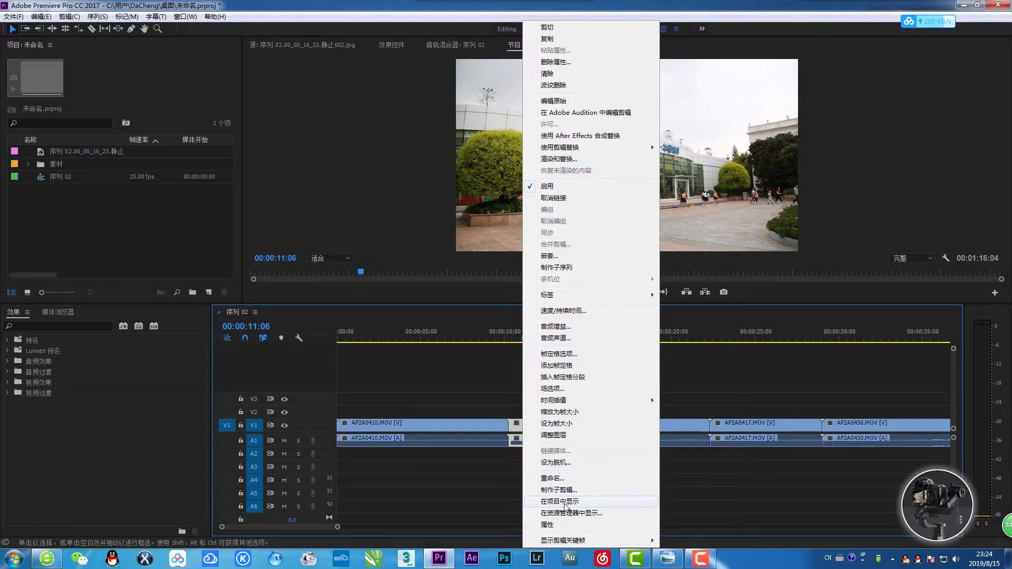
click(566, 505)
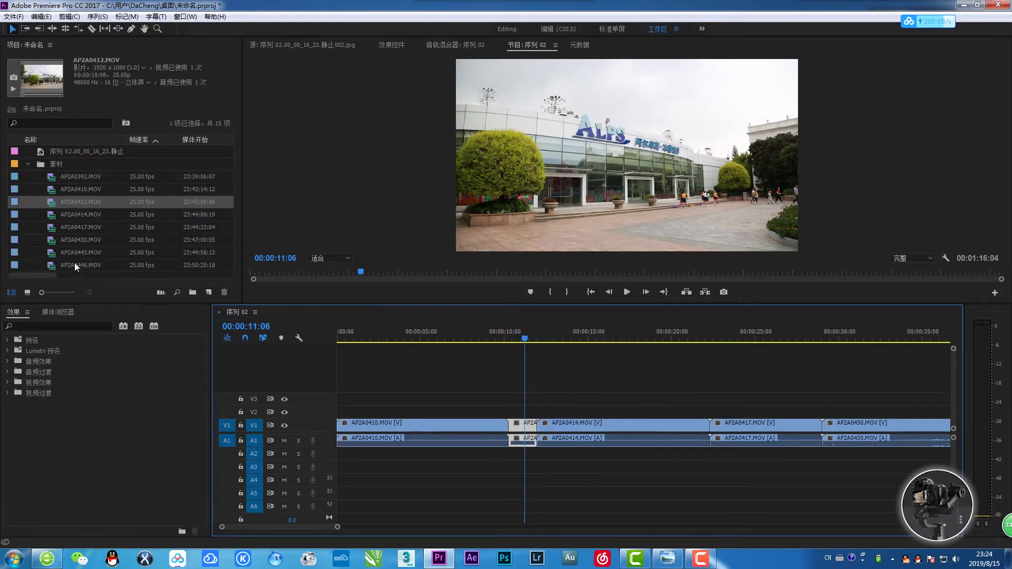
double_click(51, 205)
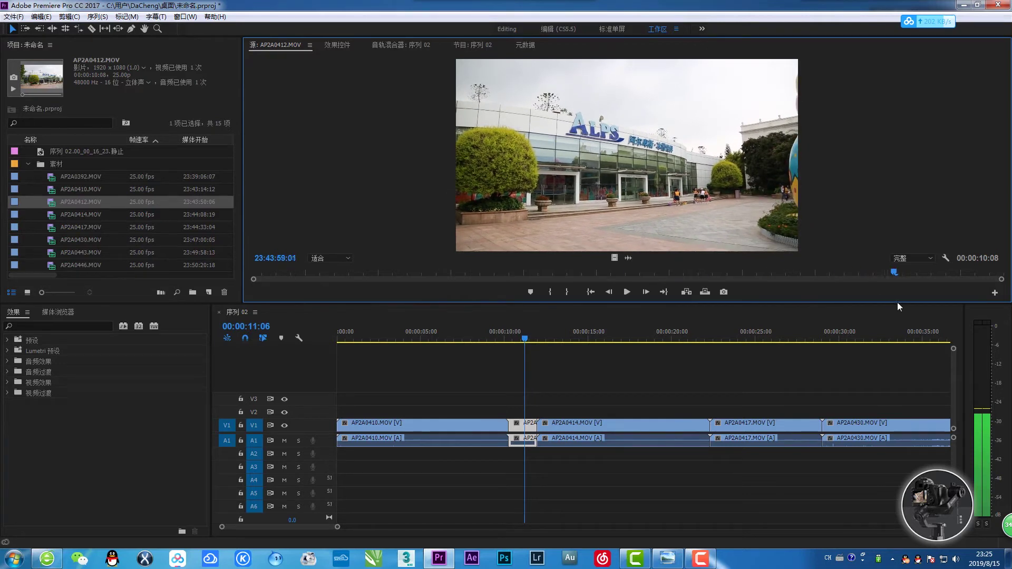
click(49, 206)
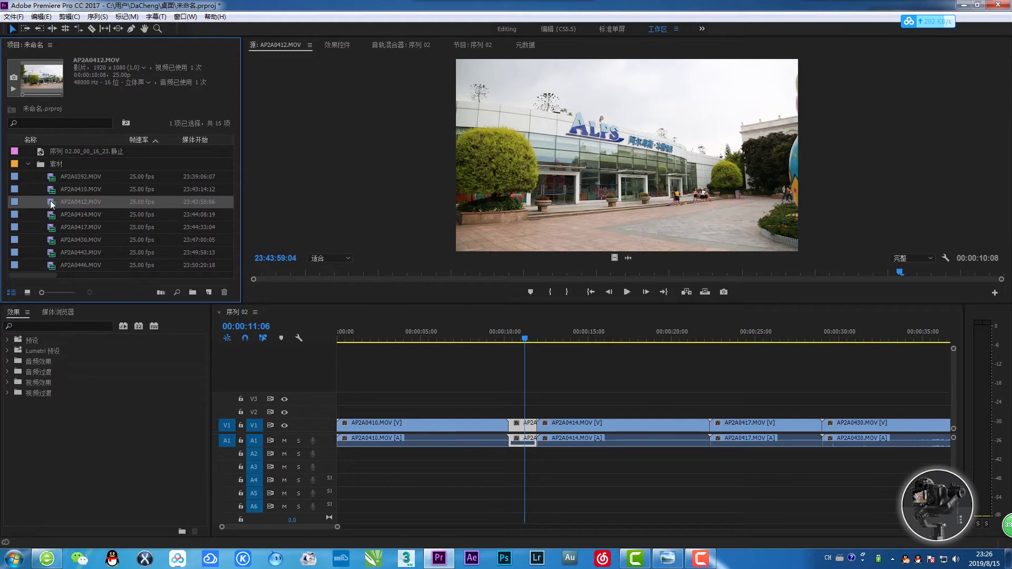
right_click(52, 205)
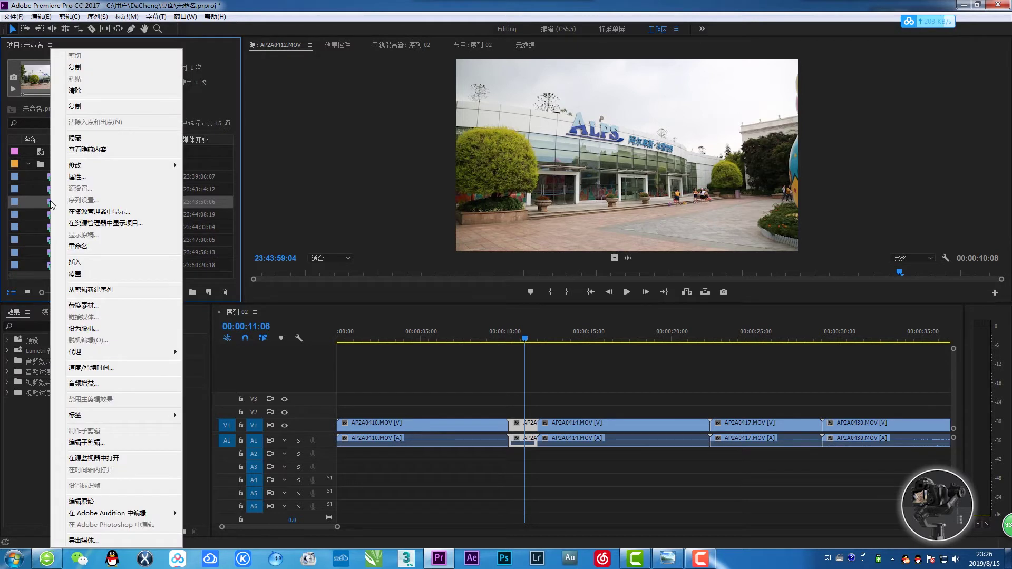
- Show AP2A0412.MOV's file in the 素材 folder in Windows Explorer, then close the window
click(90, 212)
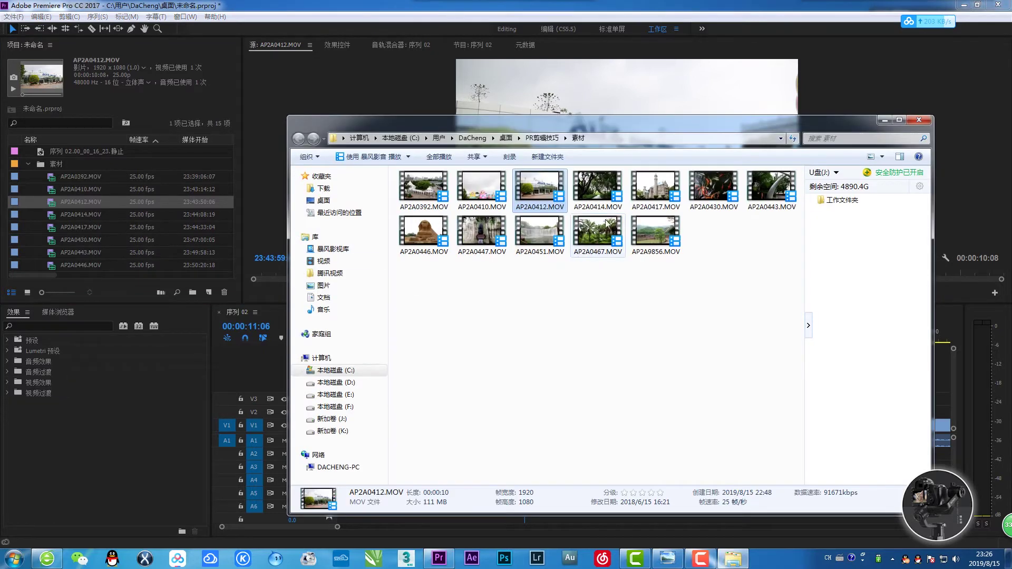
drag(626, 128, 643, 120)
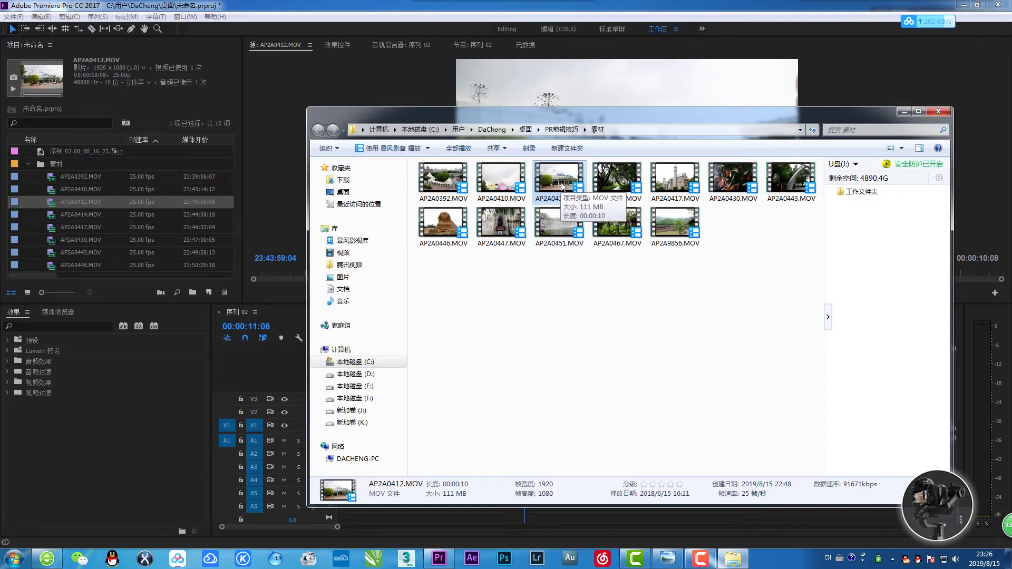
click(941, 112)
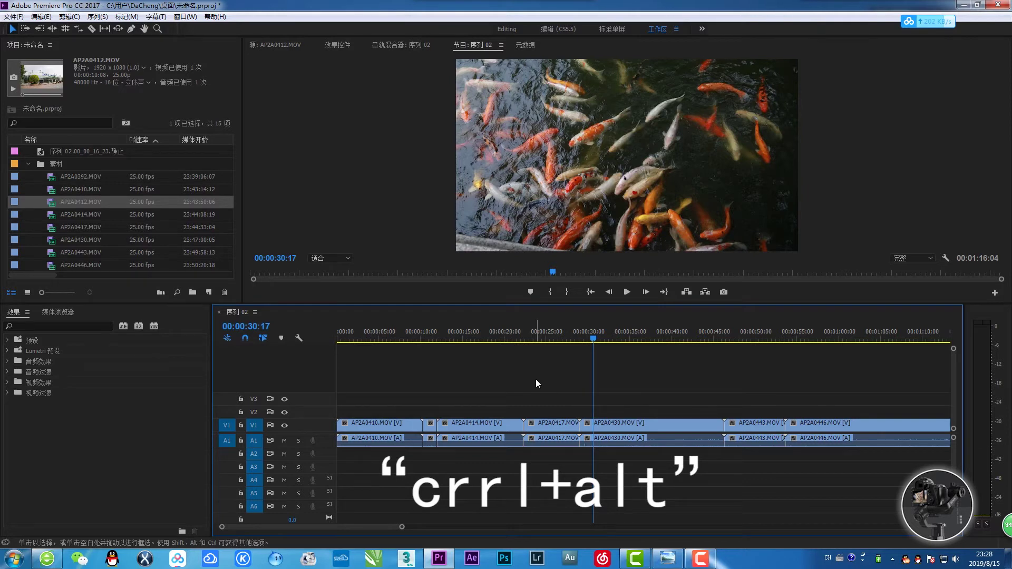
- Move the koi clip AP2A0430 earlier on V1, right after the short clip, with the playhead at 00:00:16:05
click(612, 430)
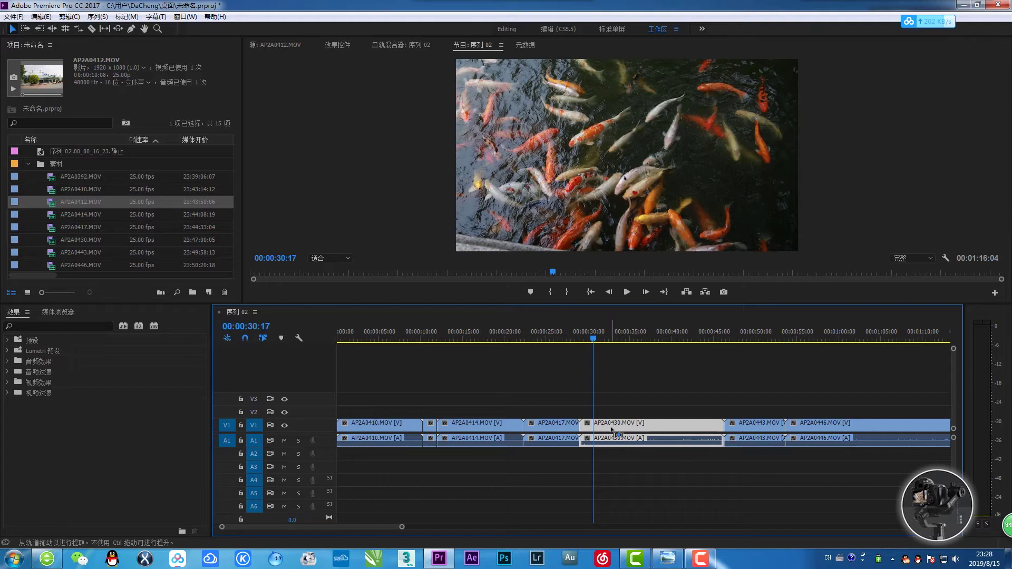
drag(612, 430, 474, 436)
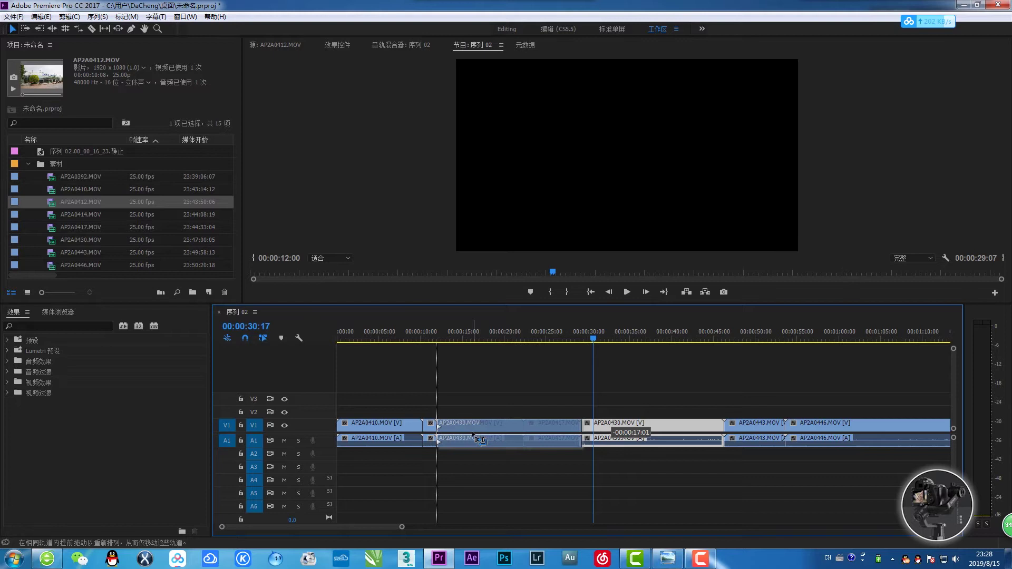
drag(474, 436, 474, 435)
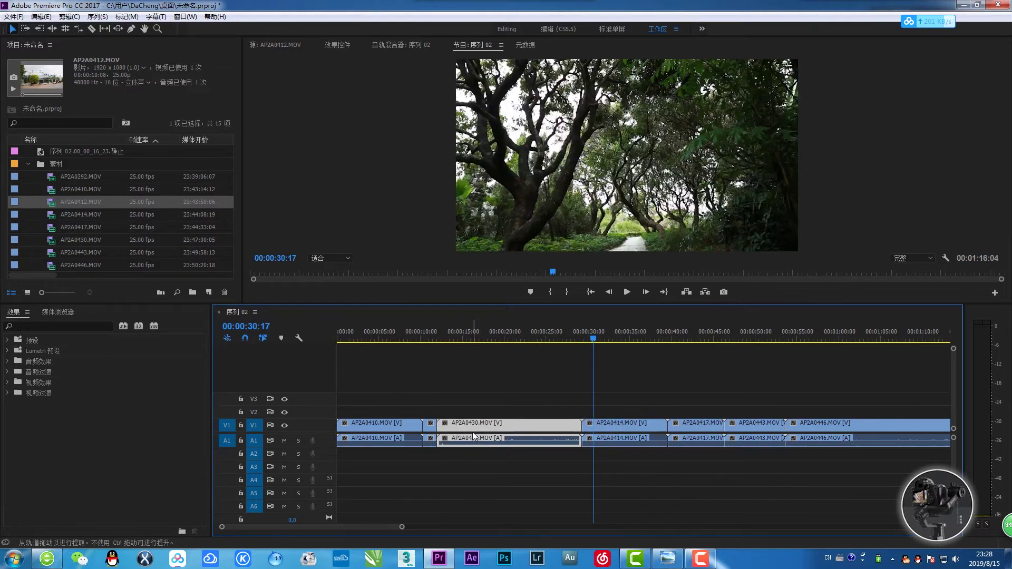
click(511, 381)
mouse_move(551, 338)
mouse_down()
mouse_move(469, 368)
mouse_move(580, 402)
mouse_up()
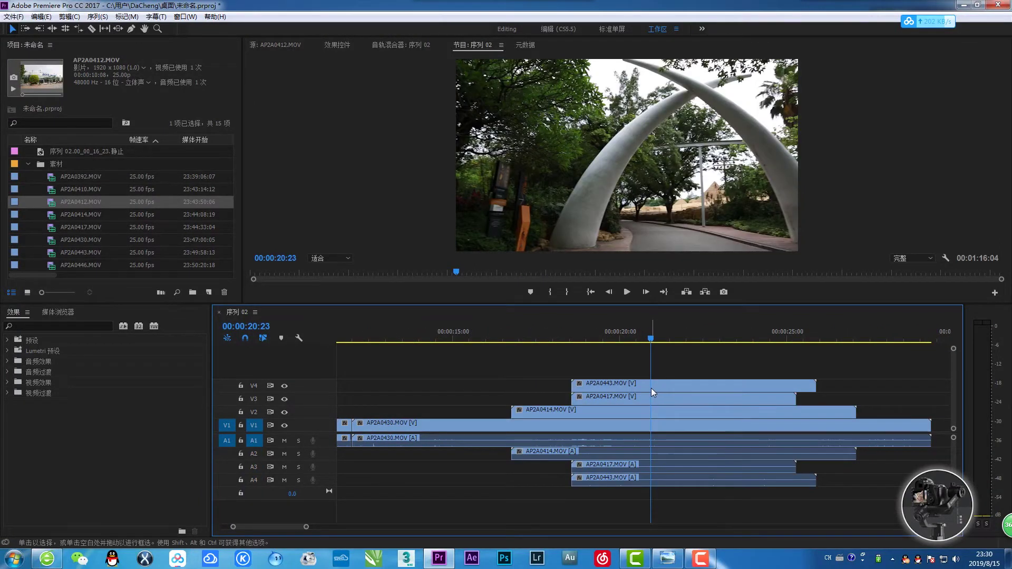
- Cut the upper-track clips and AP2A0430 at the playhead, then undo those cuts
key(c)
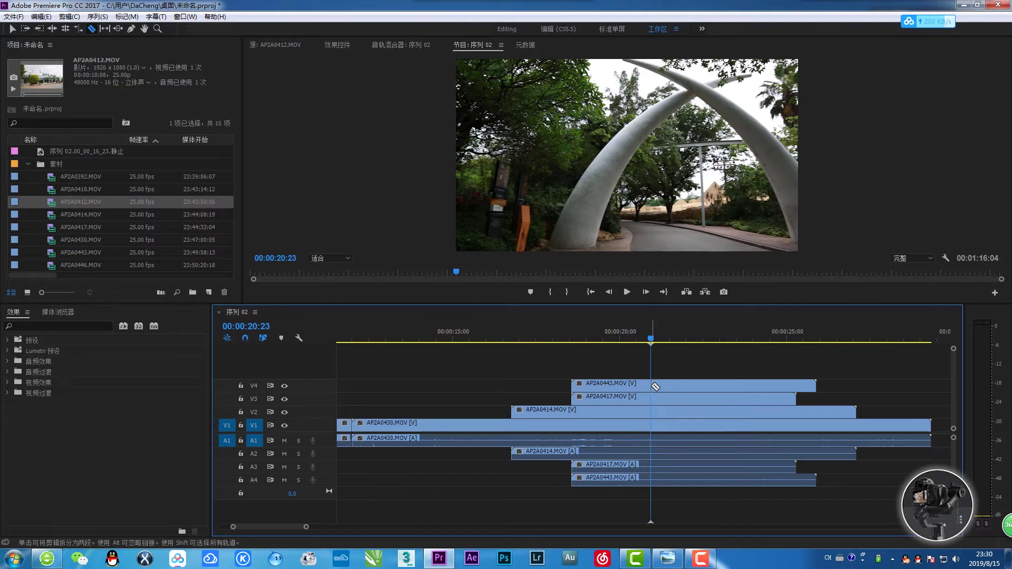
shift+click(655, 400)
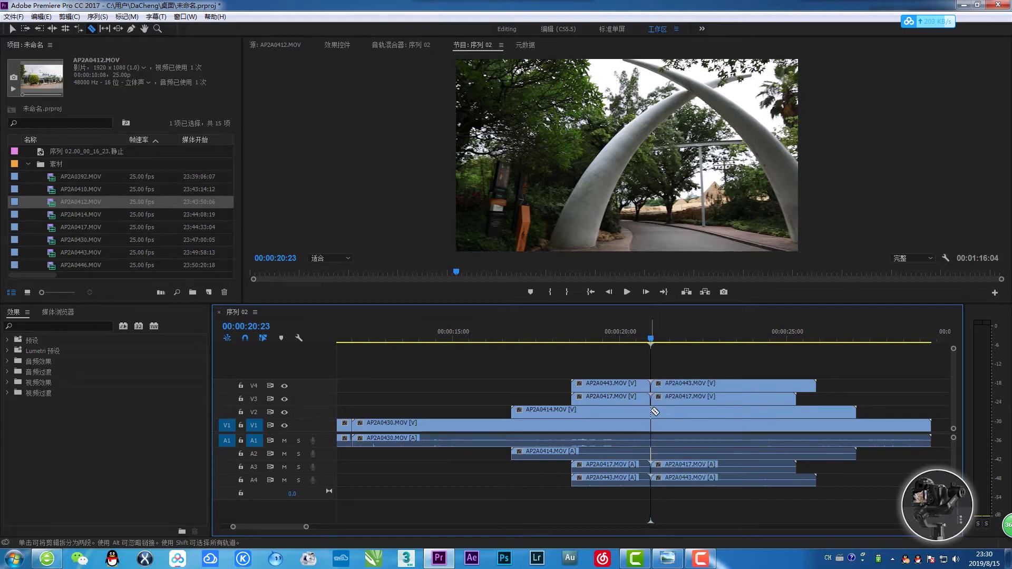
click(656, 427)
key(v)
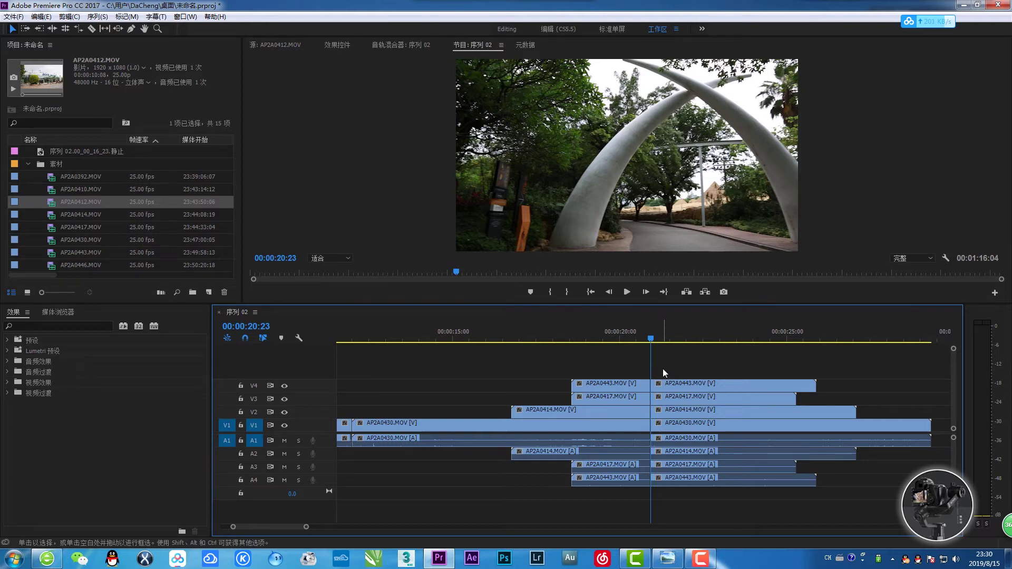
key(ctrl+z)
key(ctrl+z)
- Cut every track's clips at 00:00:19:20 with the Razor tool
click(664, 385)
drag(684, 342, 614, 370)
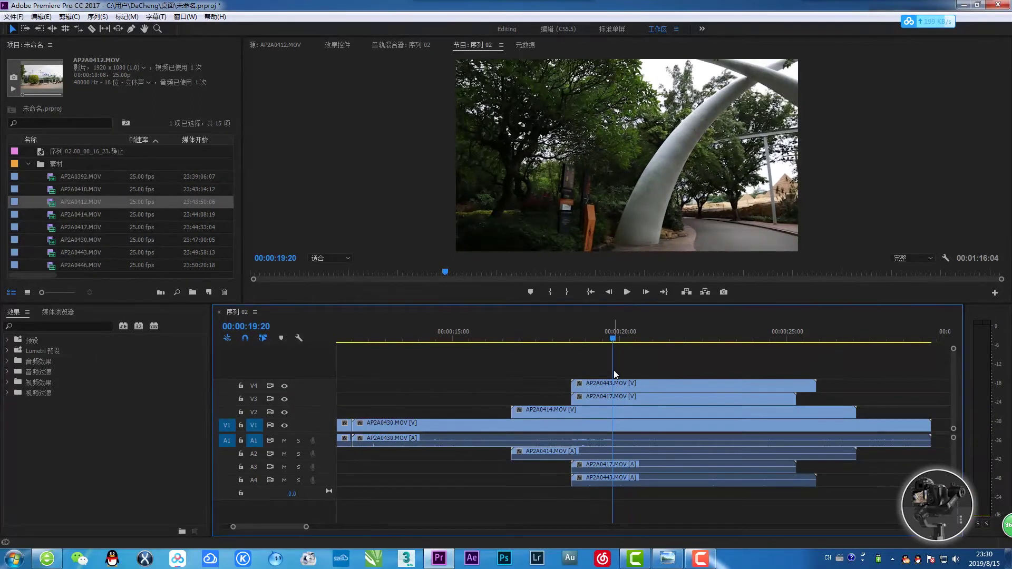
key(c)
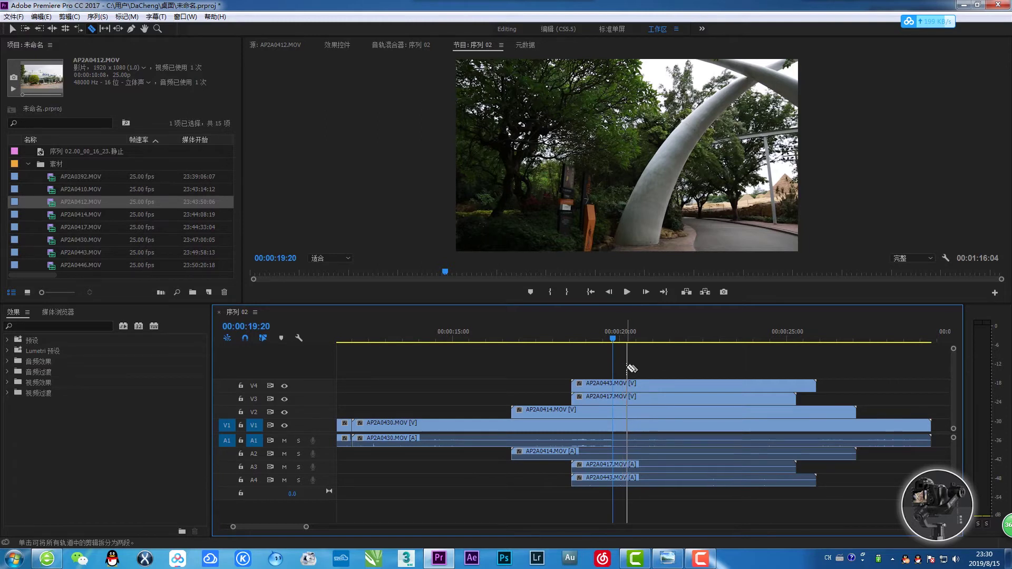
shift+click(614, 389)
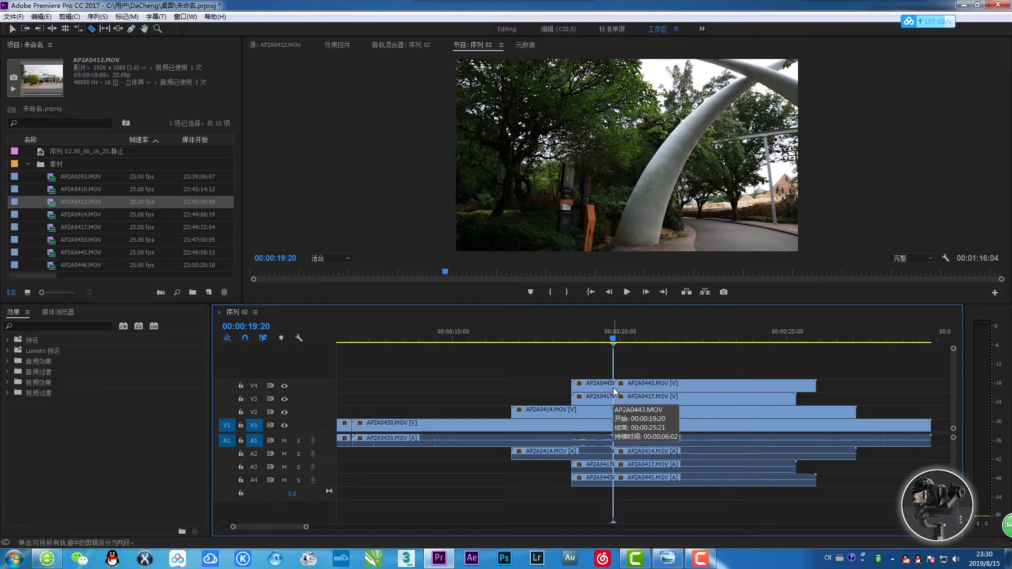
key(v)
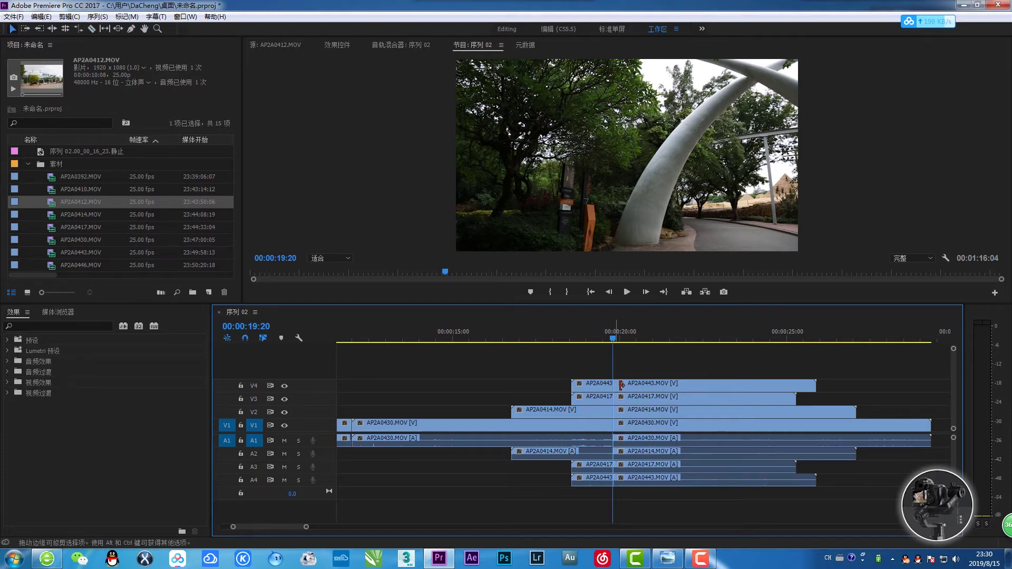
- Select all clips after the cut and shift them right to open a gap
click(647, 340)
drag(647, 340, 602, 354)
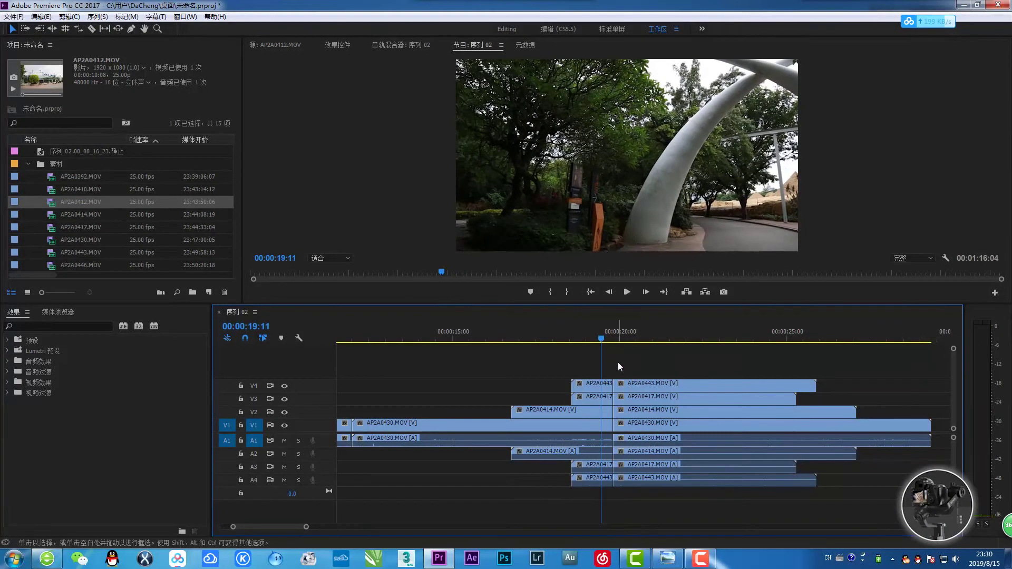
drag(628, 363, 700, 452)
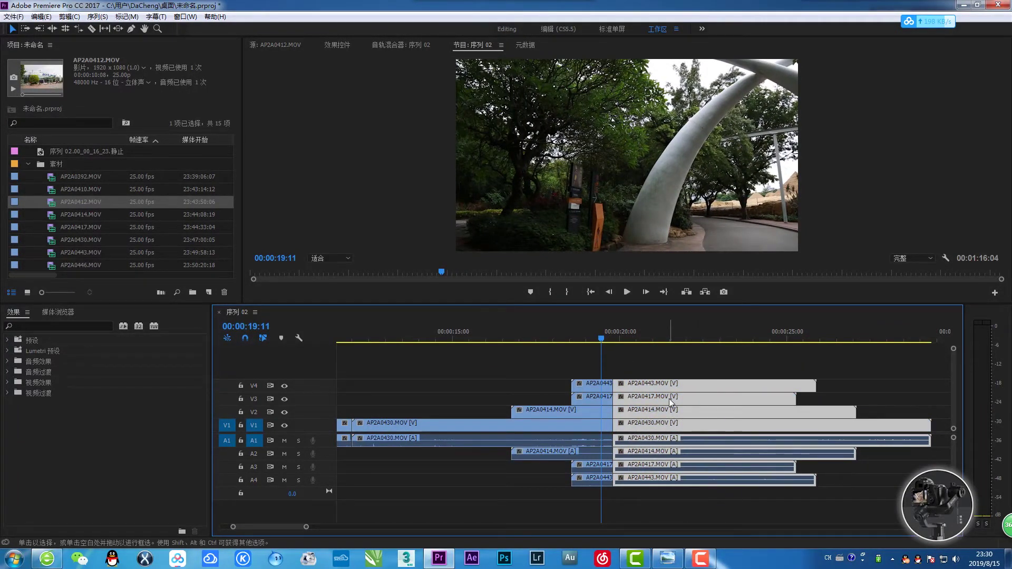
drag(672, 404, 694, 402)
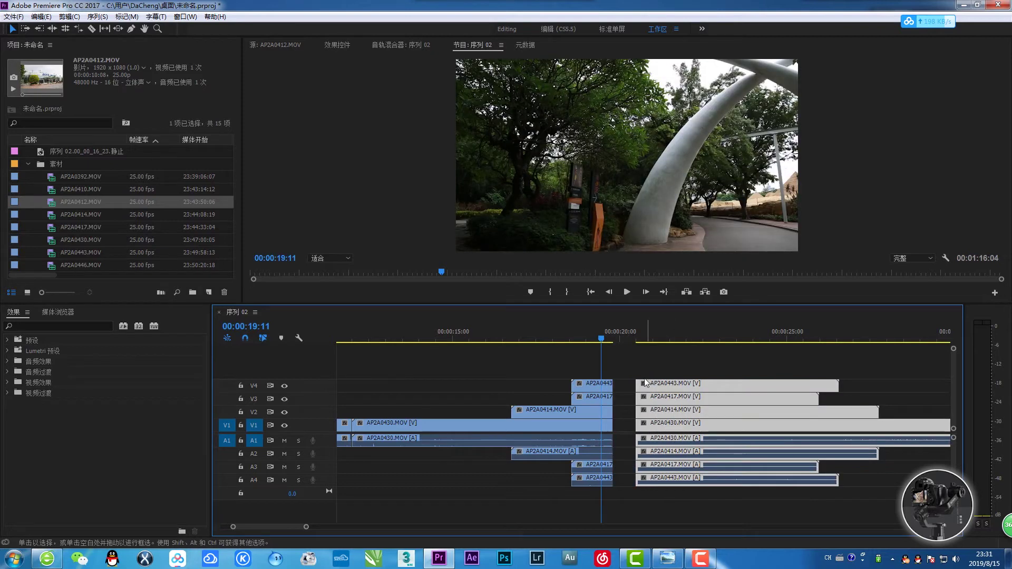
scroll(644, 363, up, 5)
mouse_move(445, 356)
mouse_down()
mouse_move(501, 368)
mouse_move(480, 380)
mouse_up()
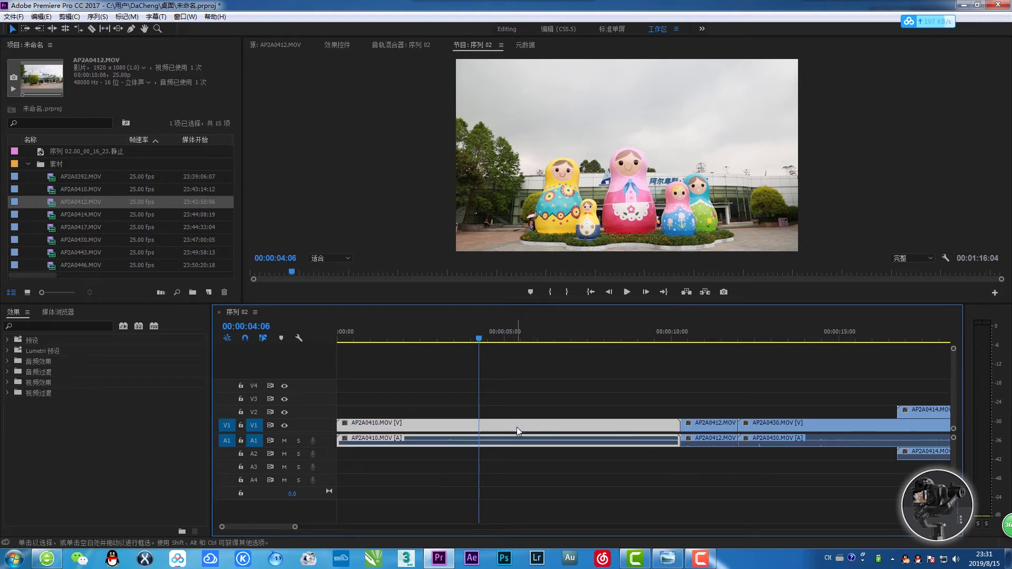
drag(517, 445, 533, 435)
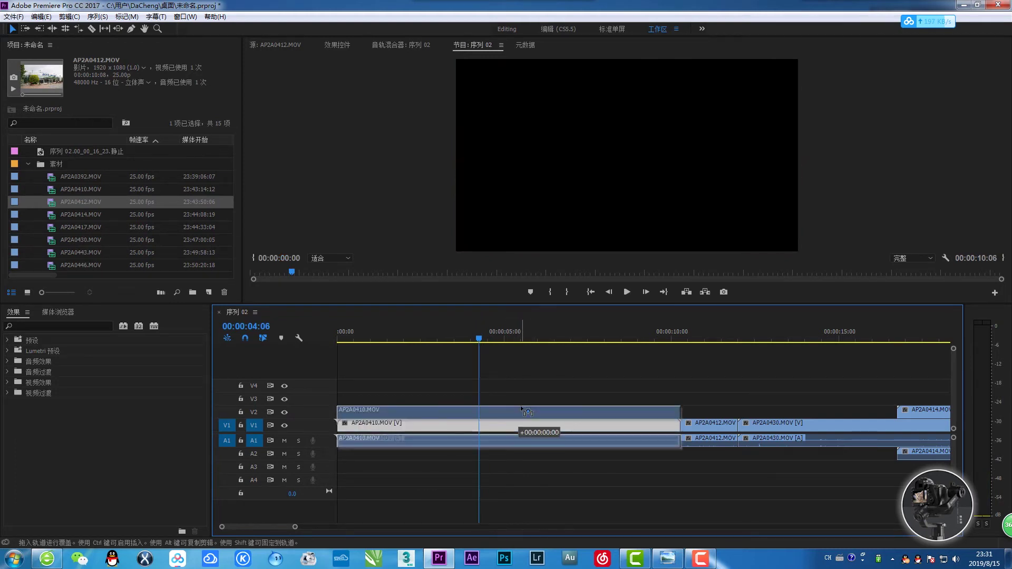
click(546, 371)
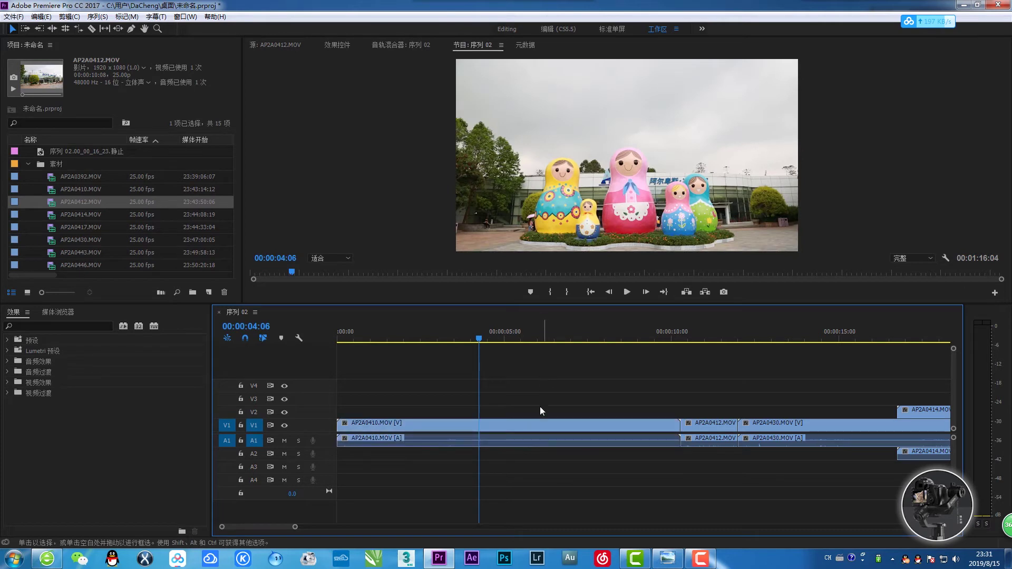
click(527, 426)
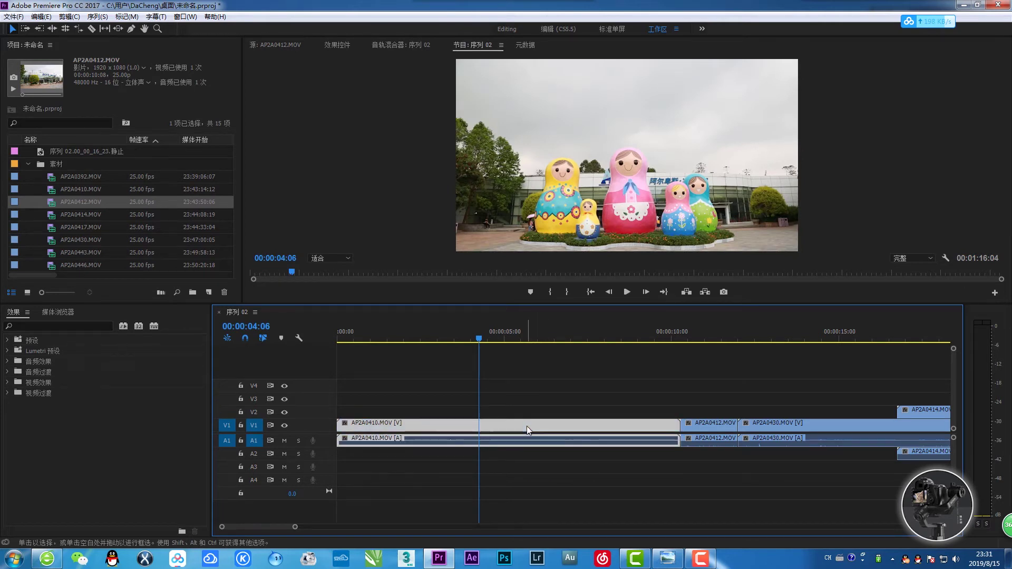
click(538, 371)
click(521, 426)
key(space)
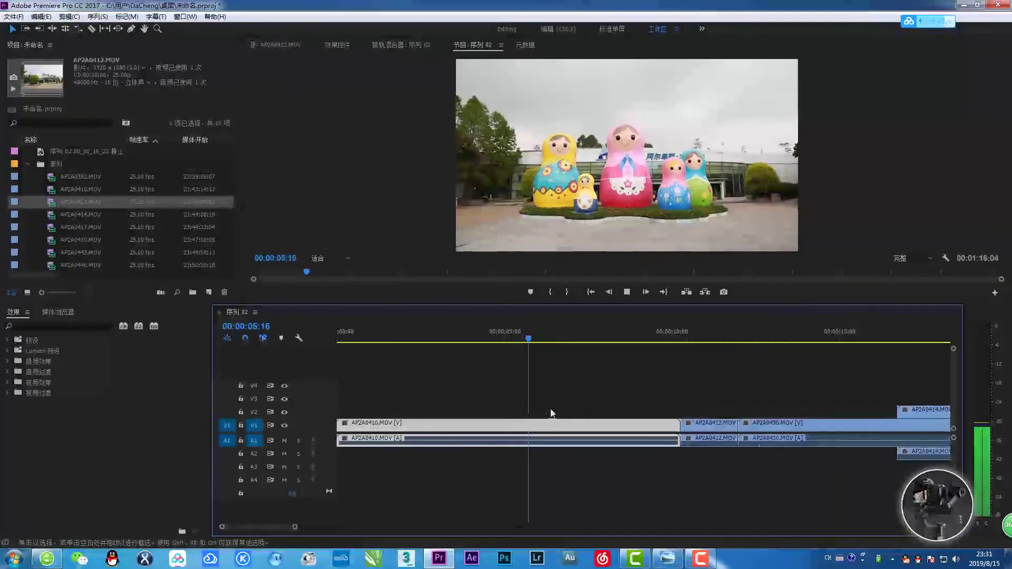
key(space)
click(582, 397)
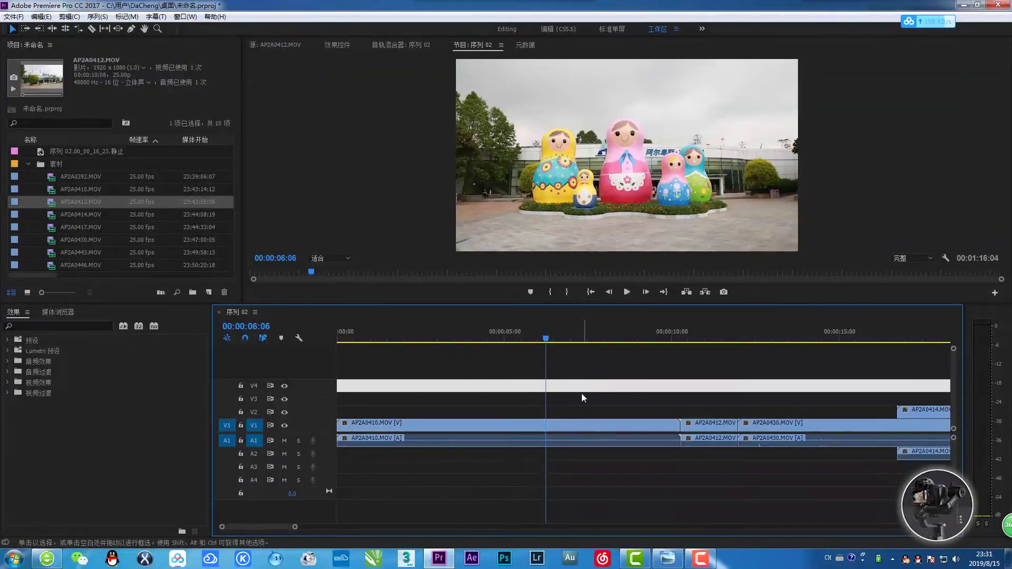
click(576, 443)
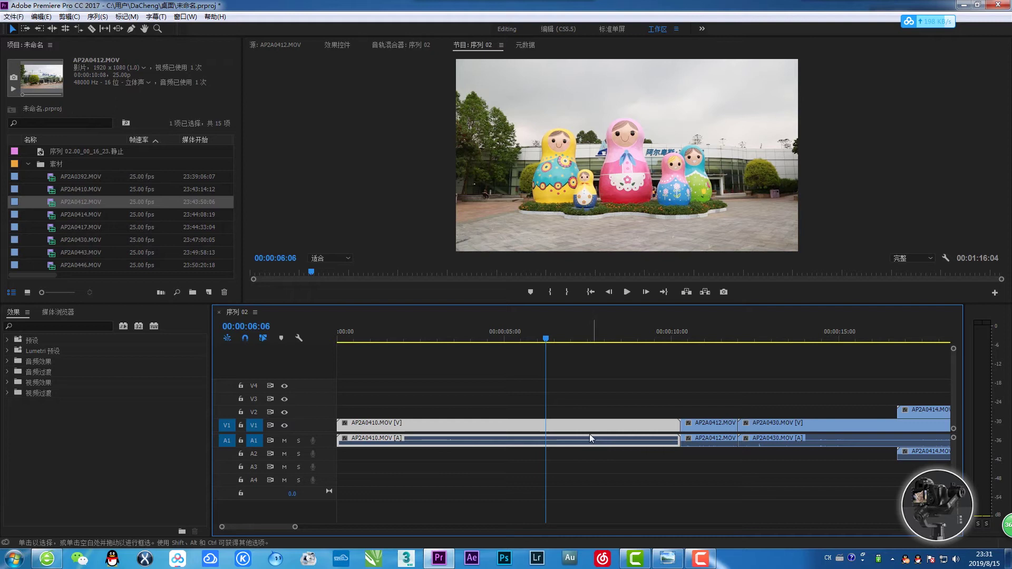
- Unlink AP2A0410's video from its audio
right_click(558, 429)
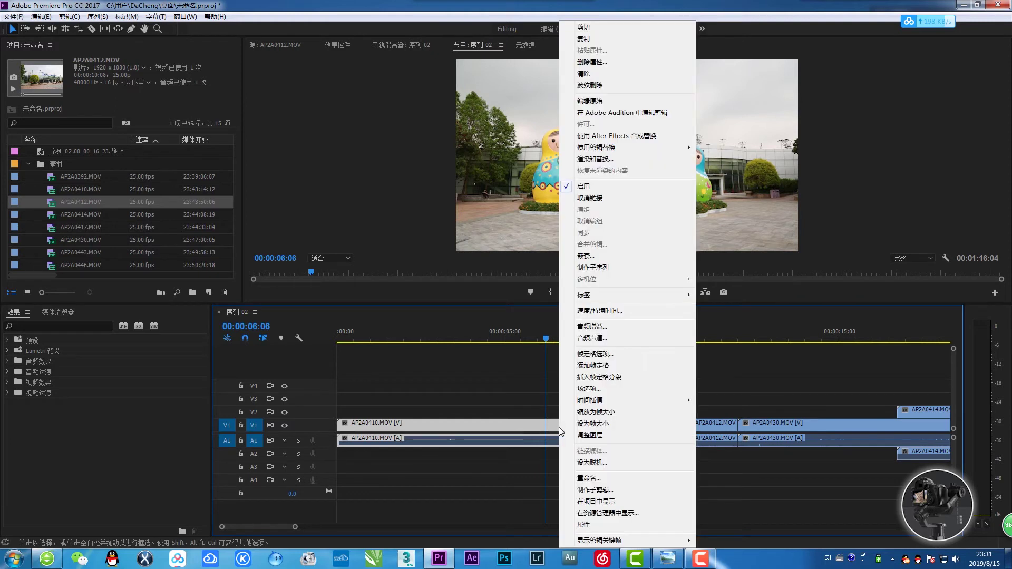
click(605, 200)
click(597, 375)
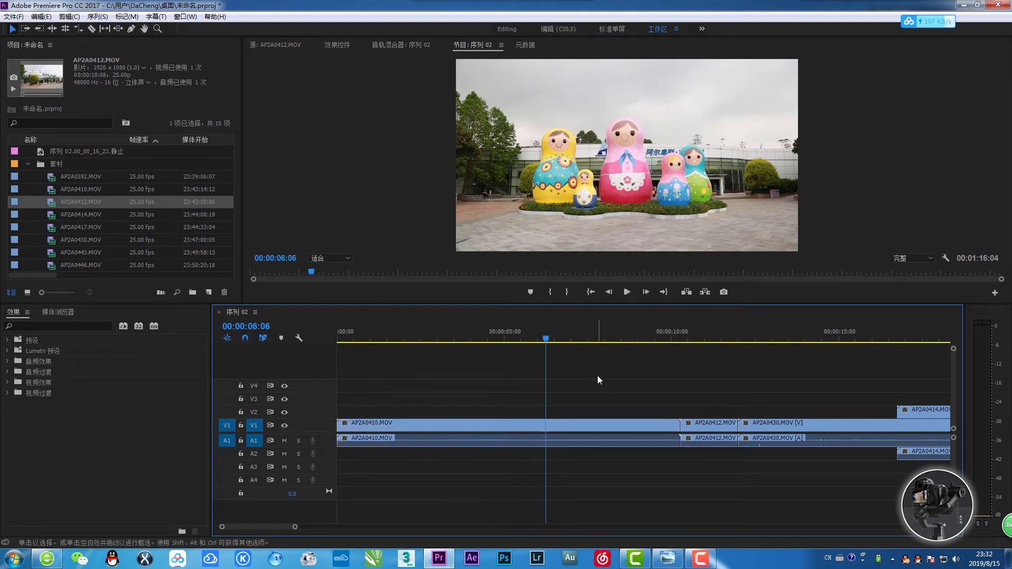
- Delete AP2A0410's audio from track A1, leaving only its video on V1
click(593, 425)
click(591, 441)
click(594, 424)
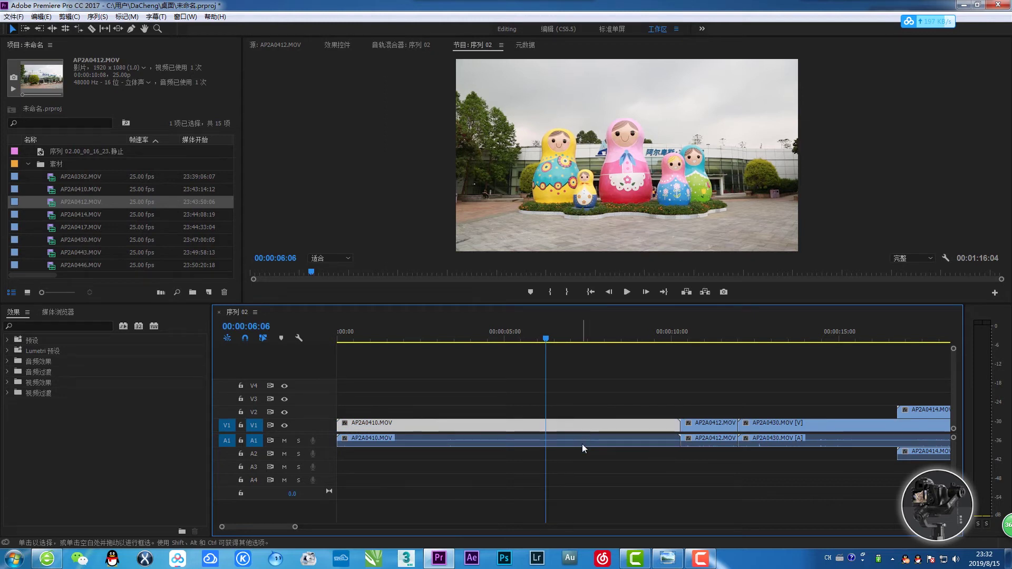
click(583, 445)
mouse_move(582, 444)
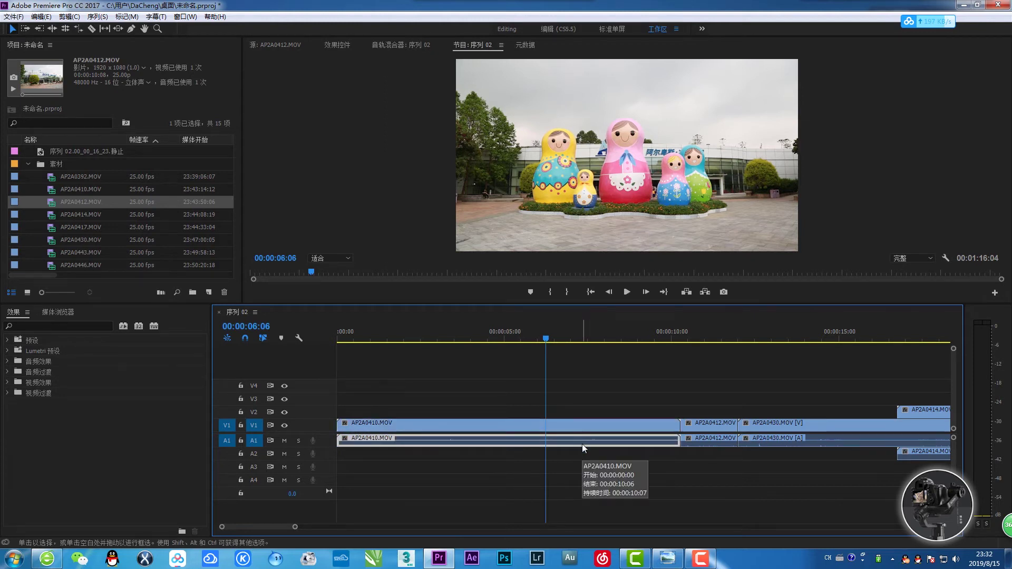
key(Delete)
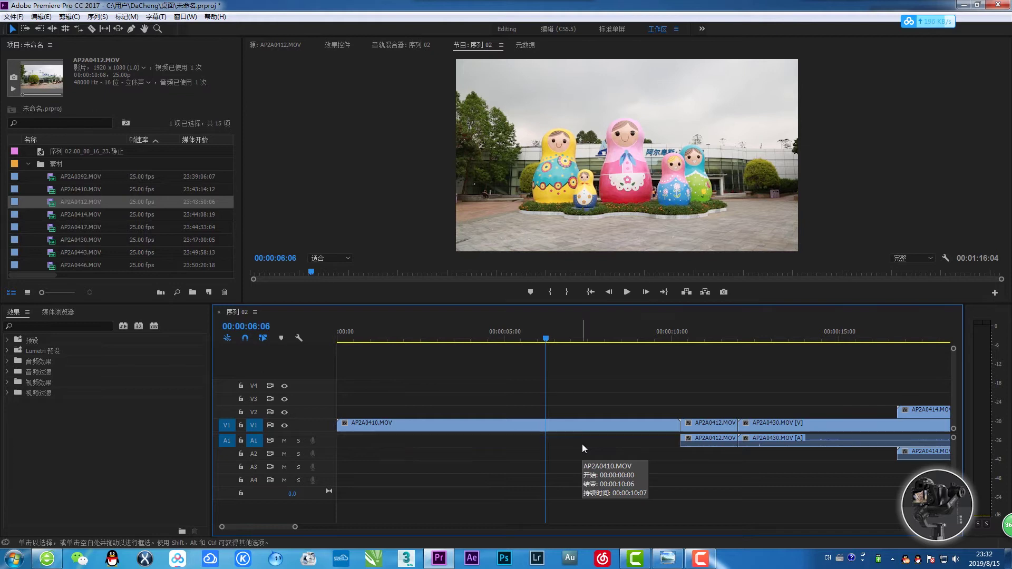
click(572, 425)
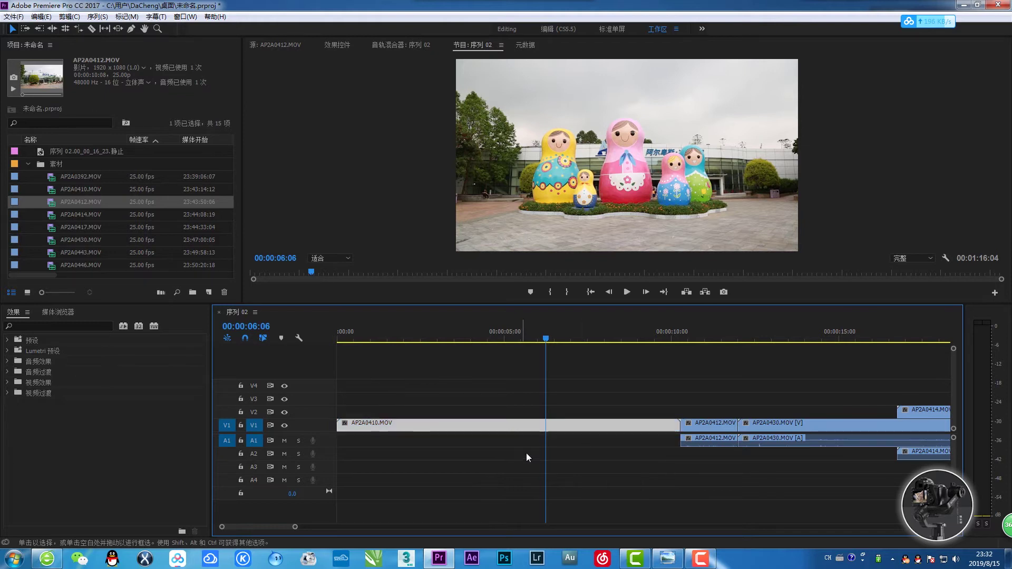
mouse_move(541, 363)
mouse_down()
mouse_move(535, 392)
mouse_move(568, 392)
mouse_up()
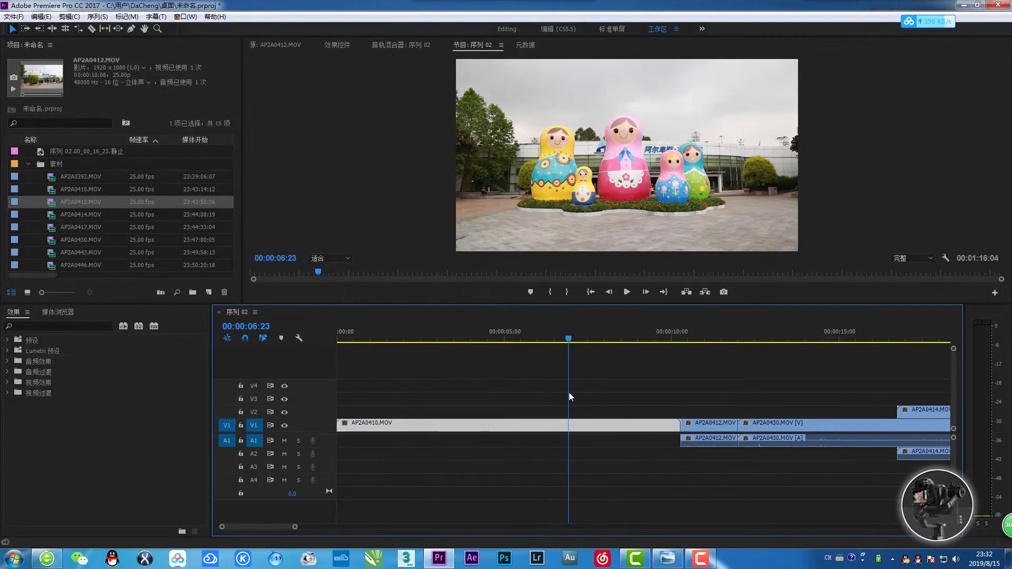
- Undo the deletion so AP2A0410's audio returns to A1 beneath its video
key(ctrl+z)
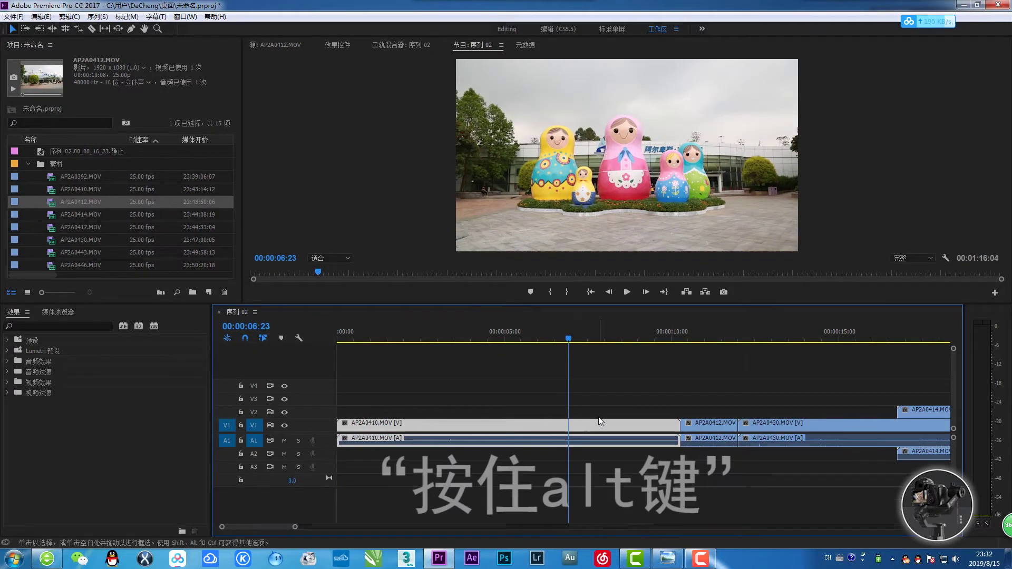
click(615, 382)
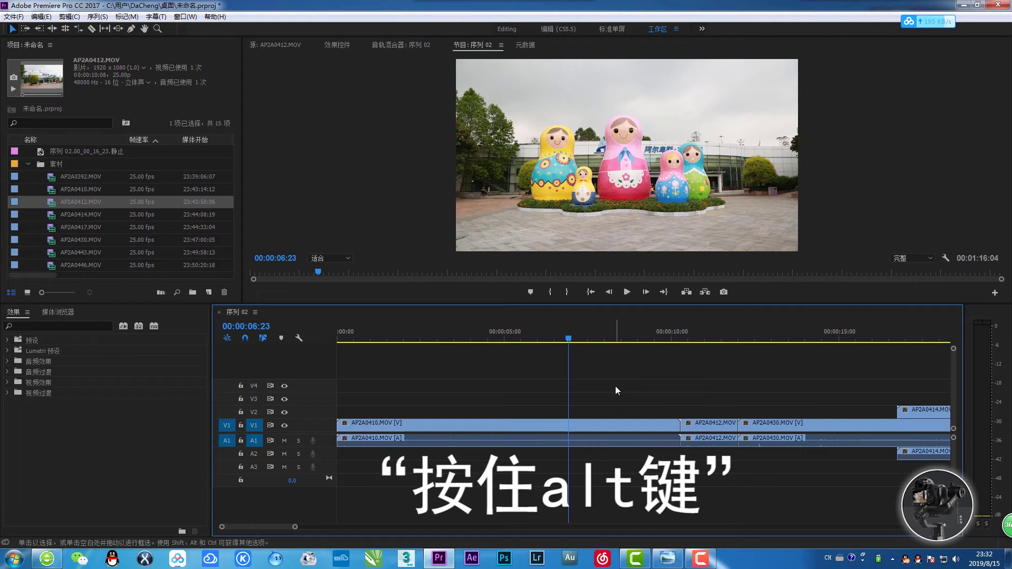
alt+click(580, 439)
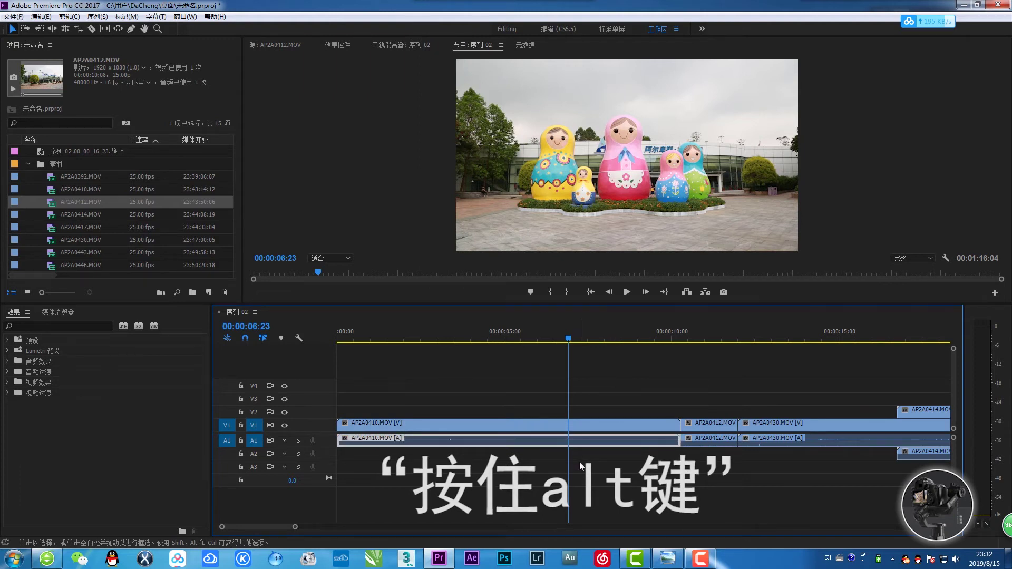
click(593, 411)
alt+click(587, 423)
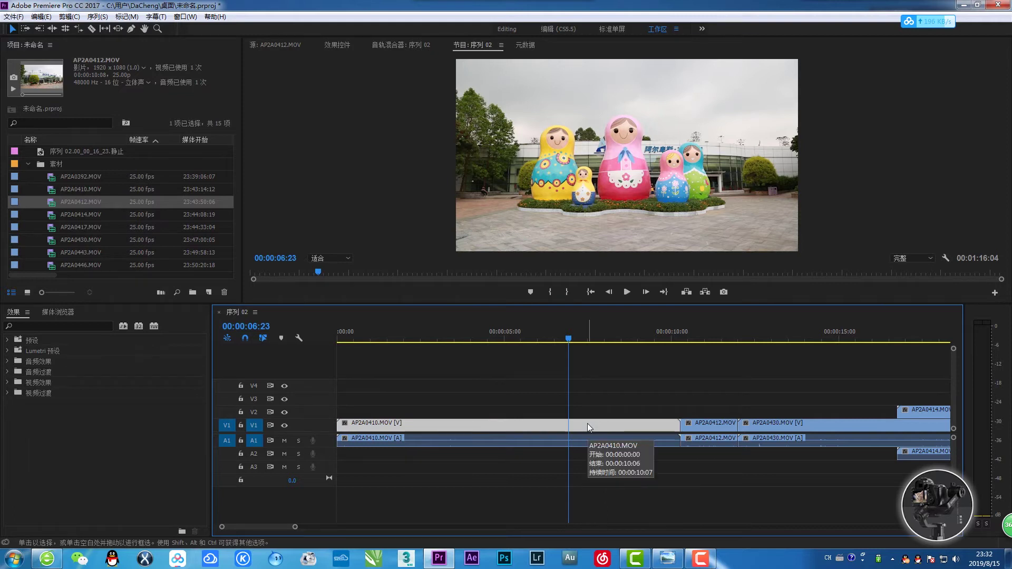
click(591, 464)
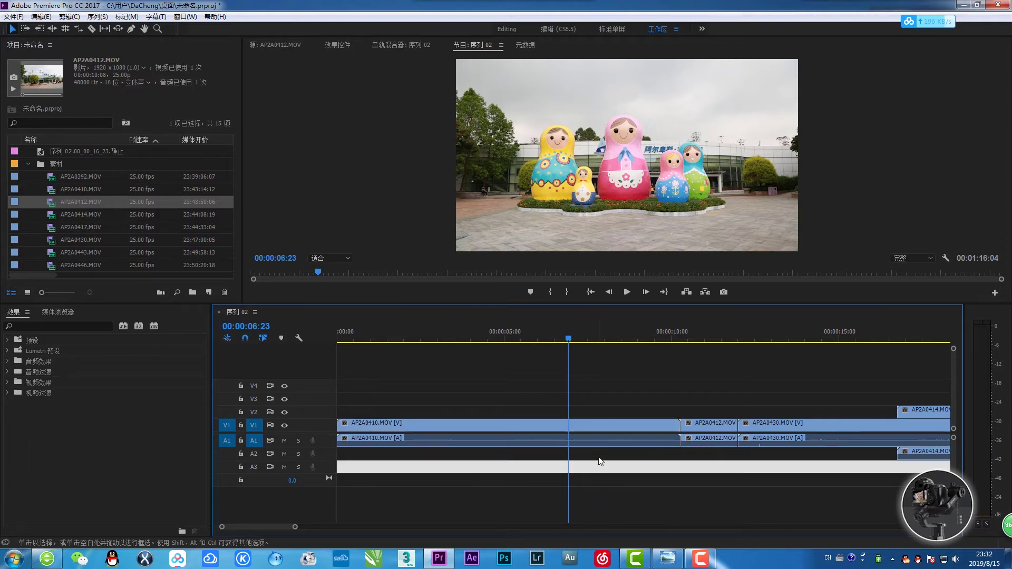
click(599, 457)
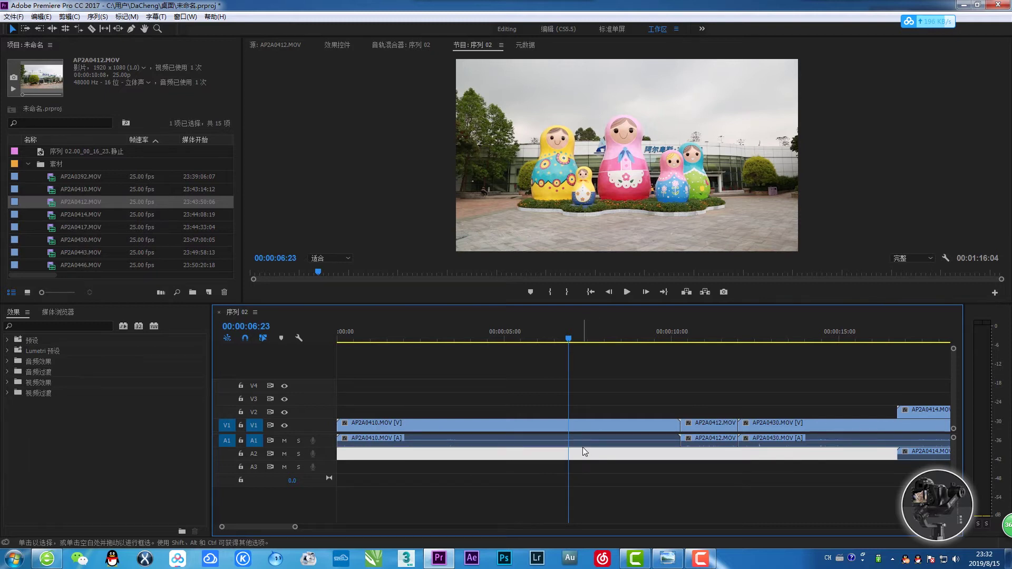
- Ripple-trim AP2A0410 to about 00:00:05:18 so AP2A0412 follows with no gap, then save
key(ctrl+z)
key(space)
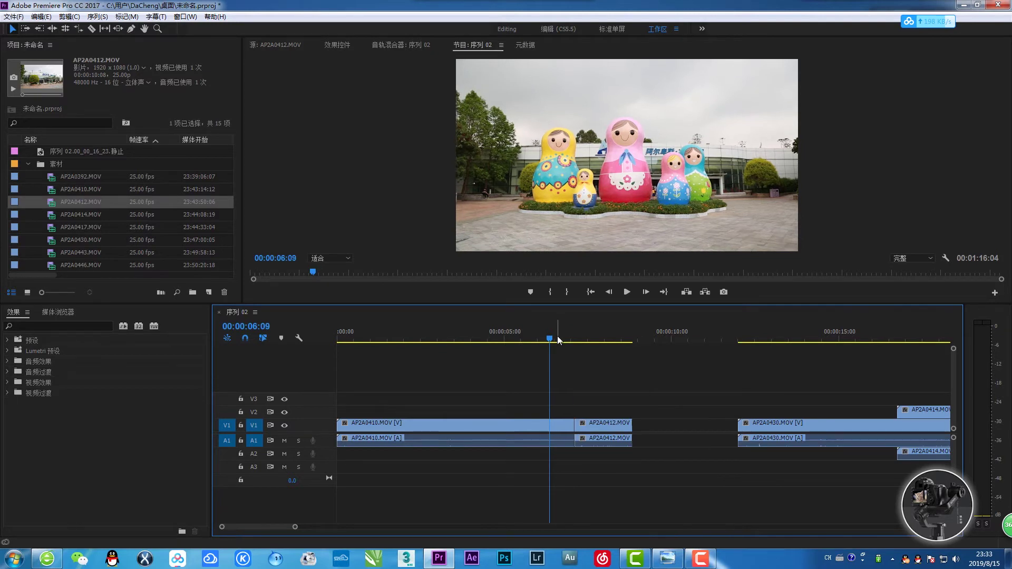
key(space)
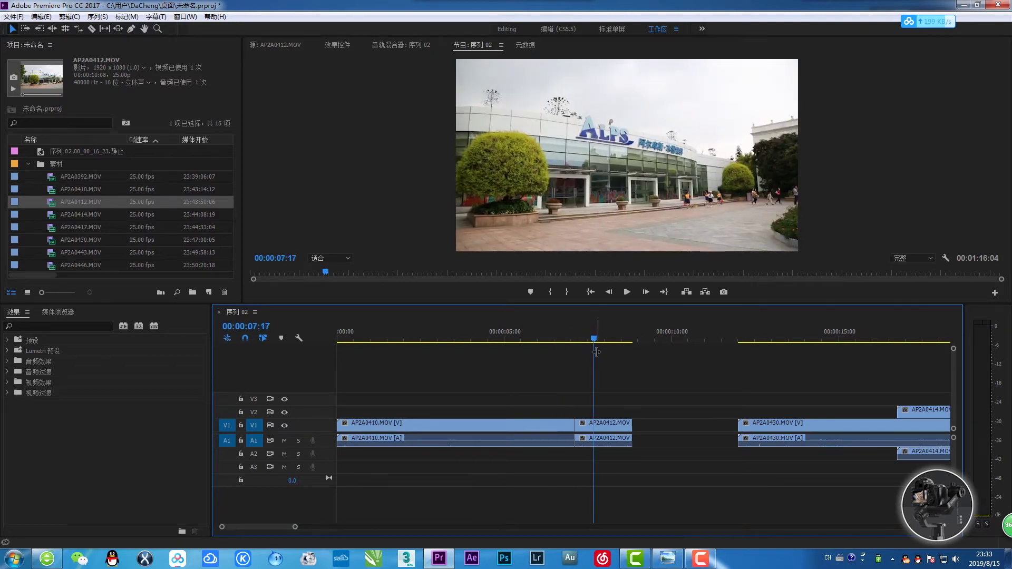
key(ctrl+z)
drag(506, 340, 549, 361)
key(space)
click(569, 361)
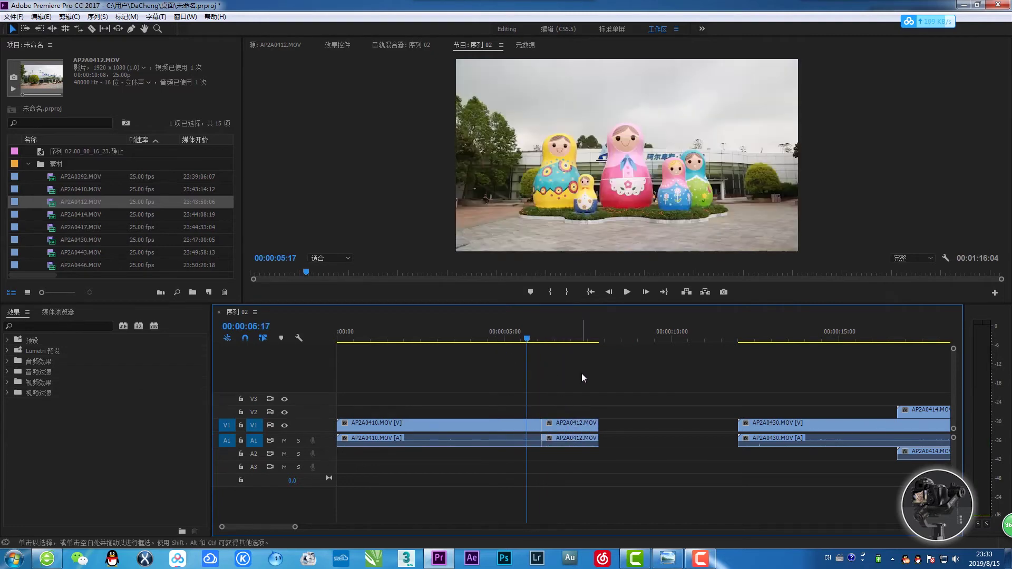
key(ctrl+s)
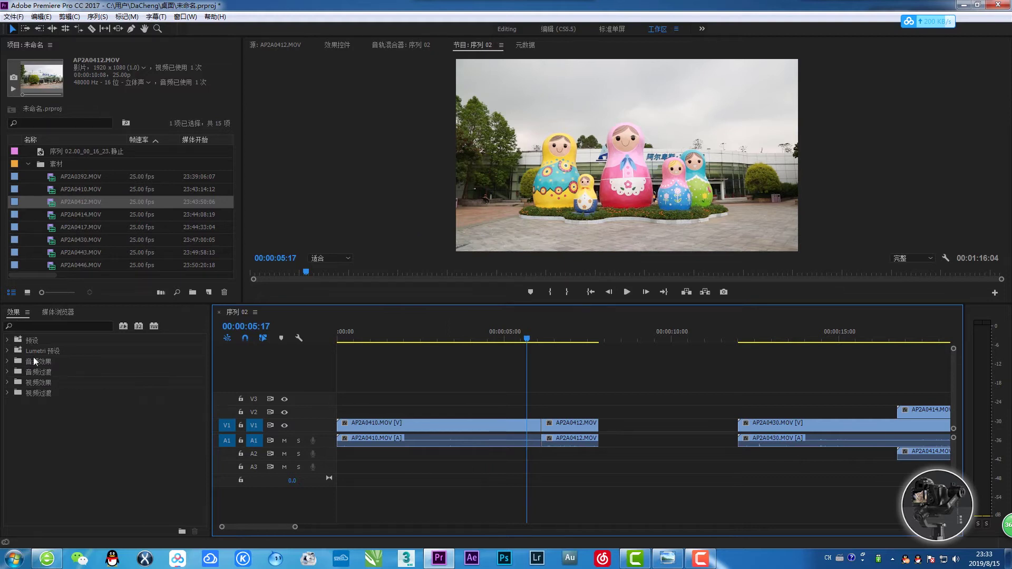
- Drag 交叉溶解 from 视频过渡 > 溶解 onto the AP2A0410/AP2A0412 cut on V1
click(7, 393)
scroll(57, 425, down, 2)
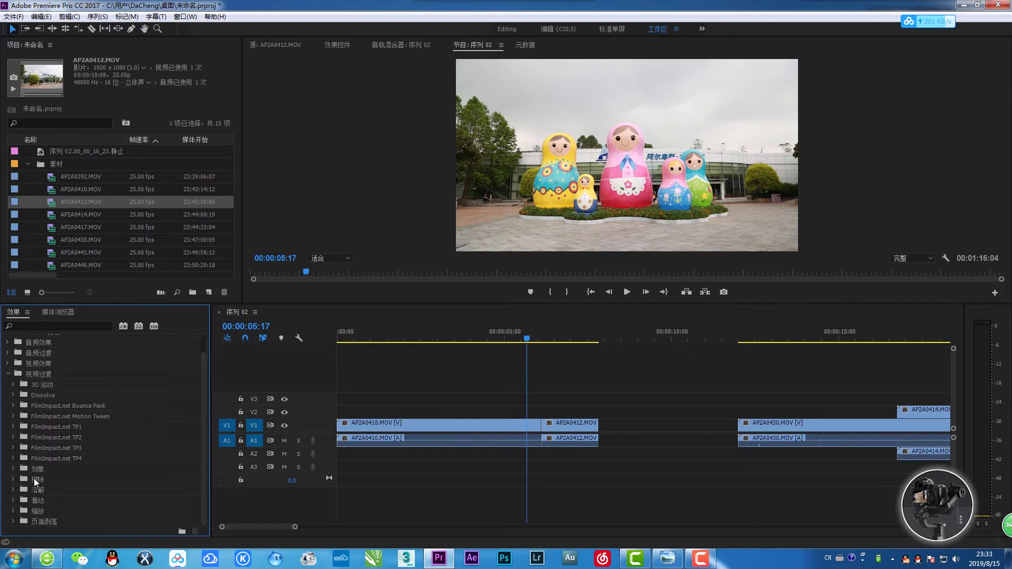
click(14, 489)
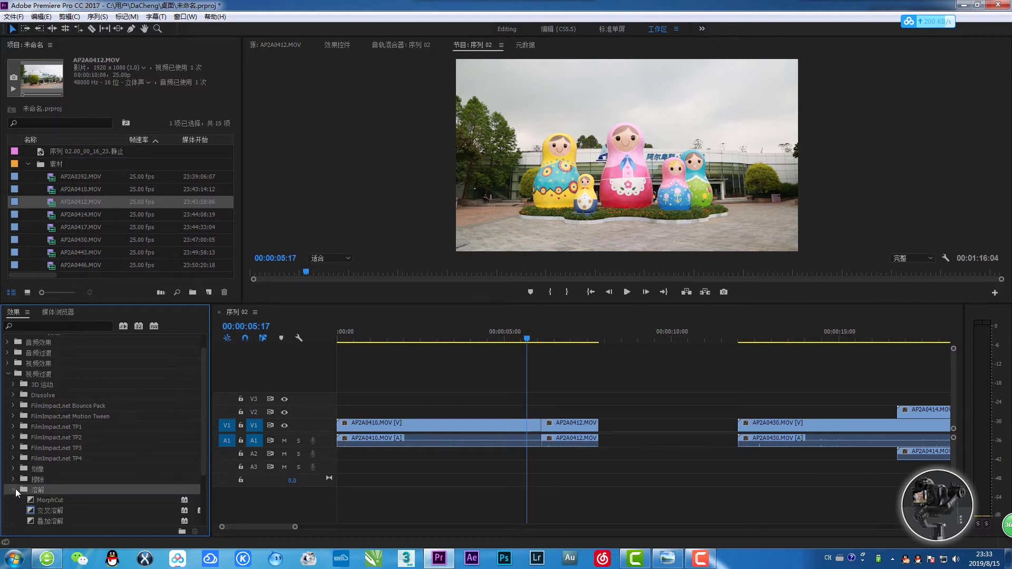
drag(50, 458, 549, 433)
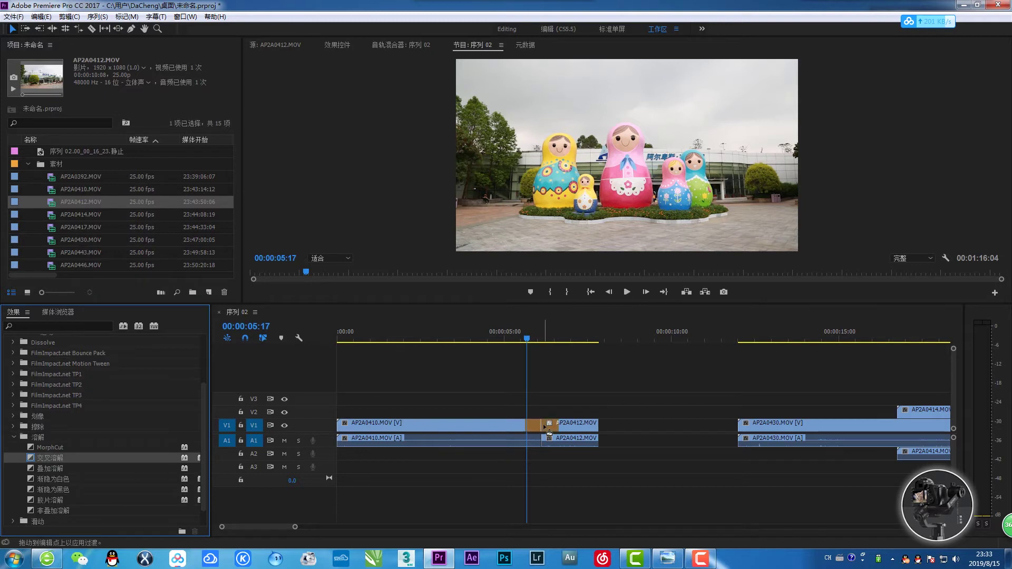
drag(546, 426, 547, 427)
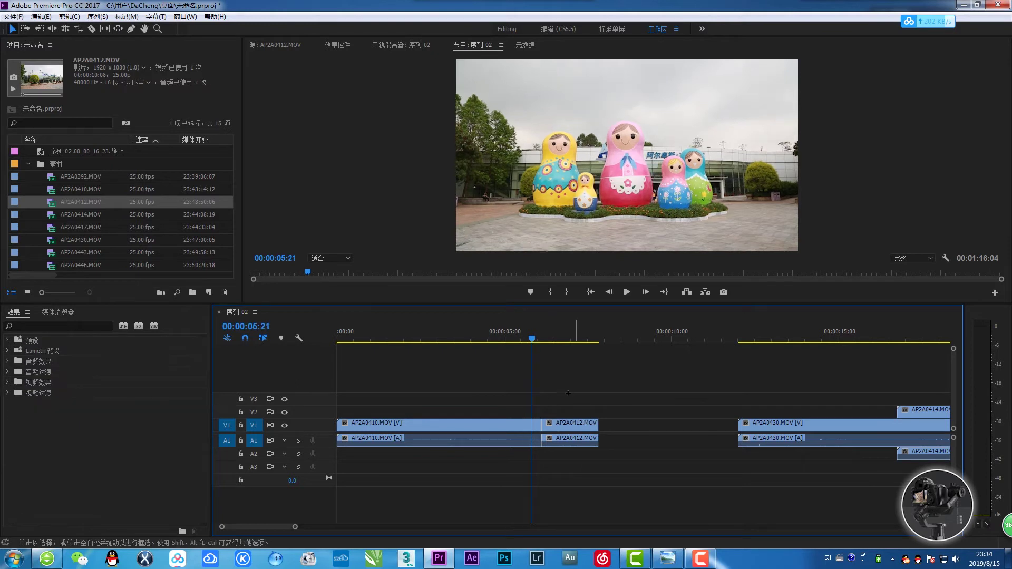
drag(568, 394, 494, 476)
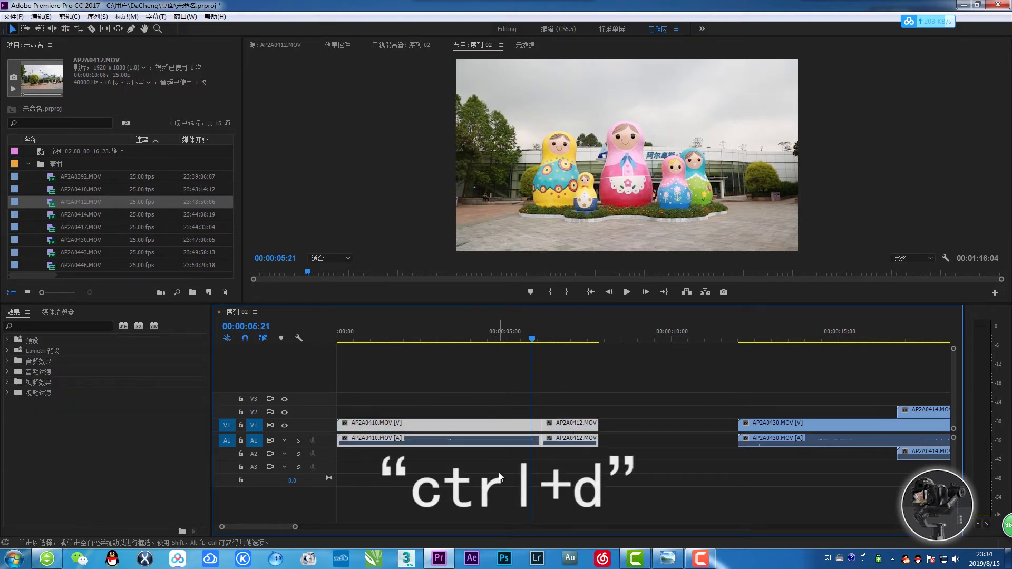
- Apply the default Cross Dissolve to the selected clips with Ctrl+D and play it back
key(ctrl+d)
drag(565, 339, 523, 363)
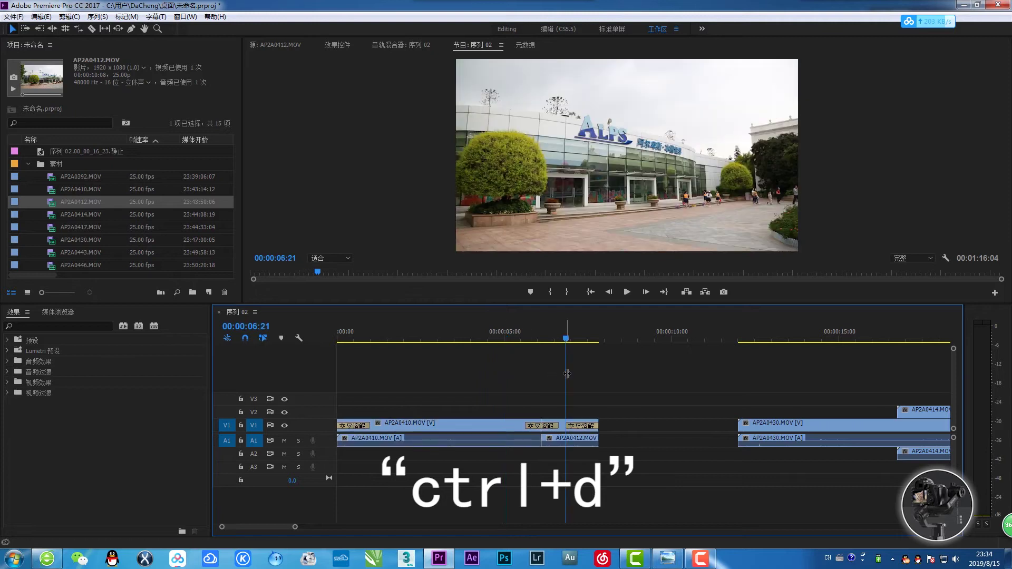
key(space)
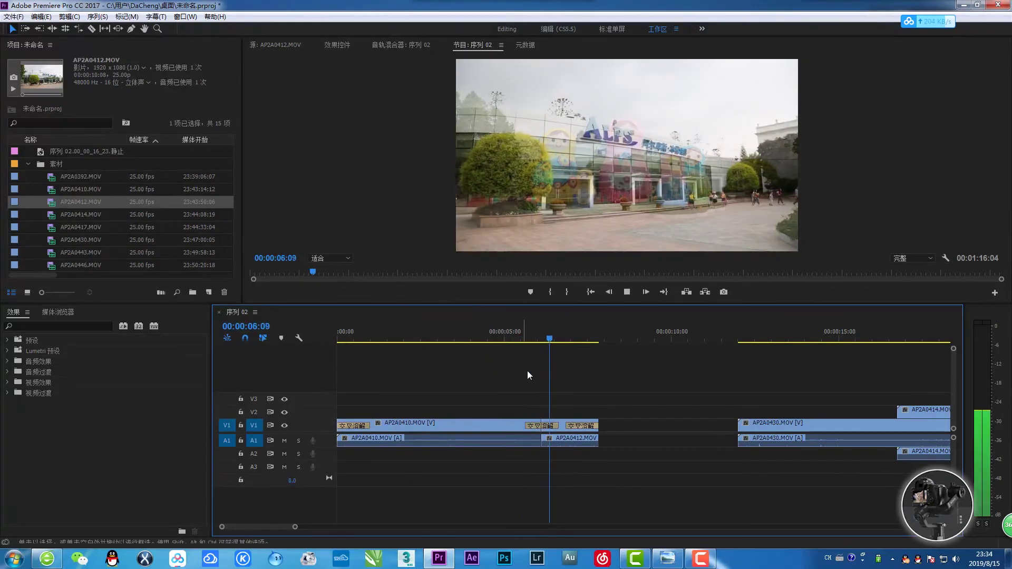
key(space)
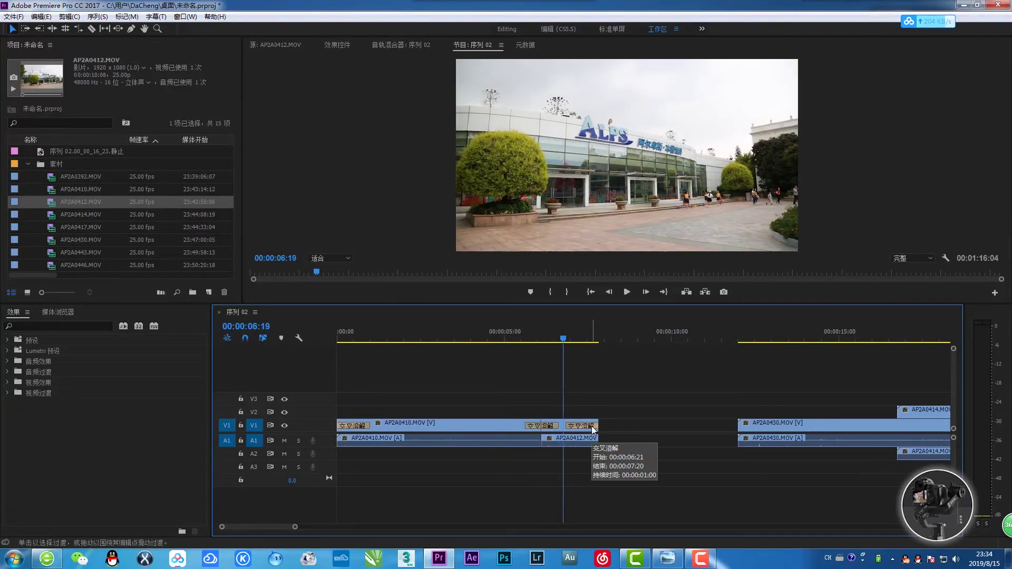
- Delete the leading and trailing cross dissolves on V1, then replay the remaining middle transition
click(593, 426)
key(Delete)
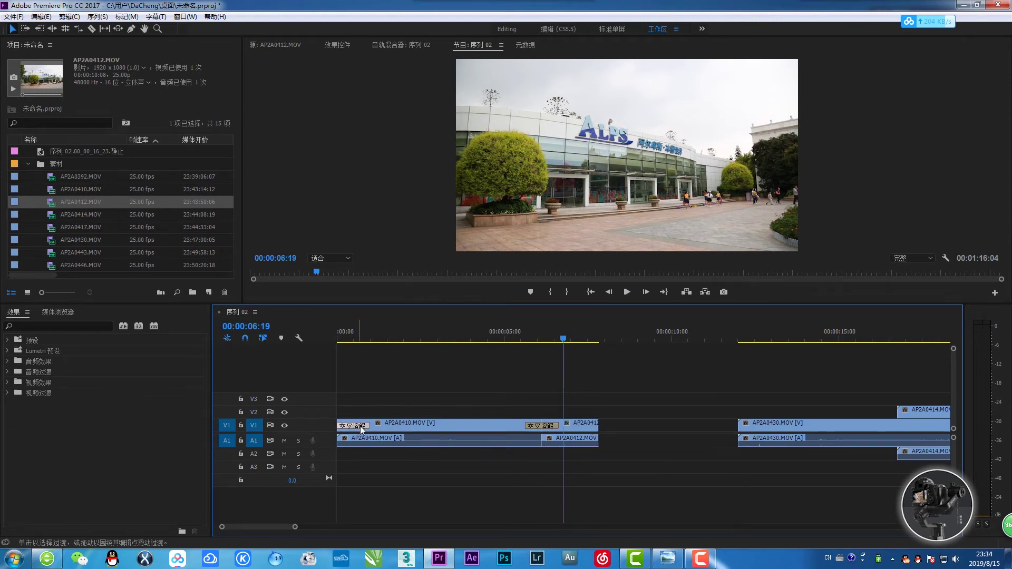
click(359, 426)
key(Delete)
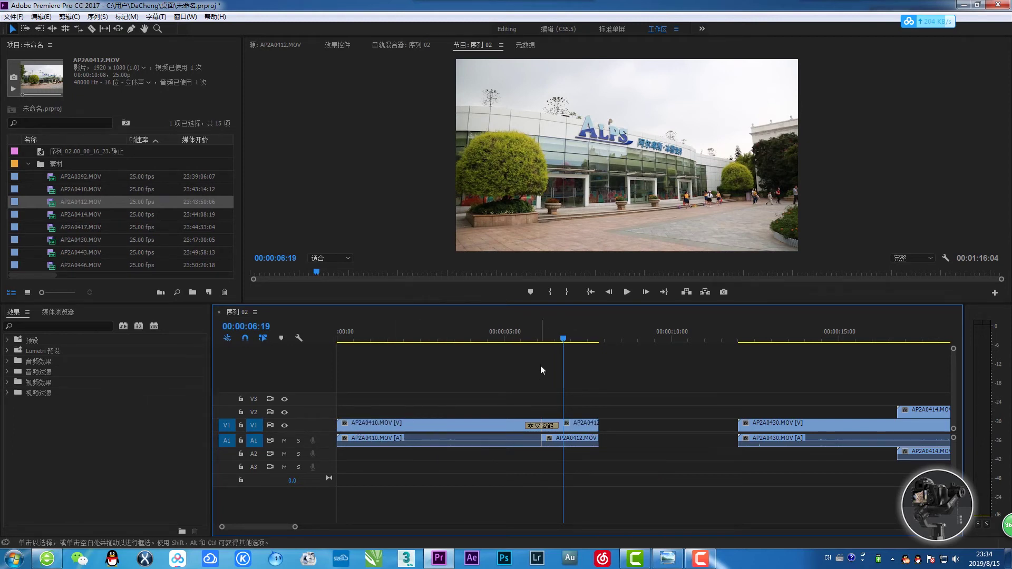
drag(553, 336, 515, 348)
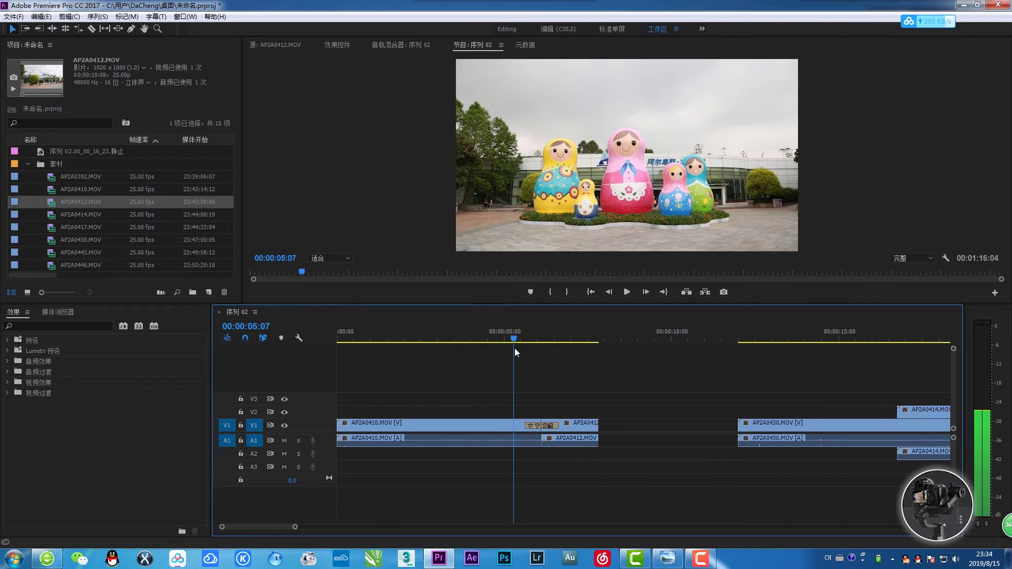
key(space)
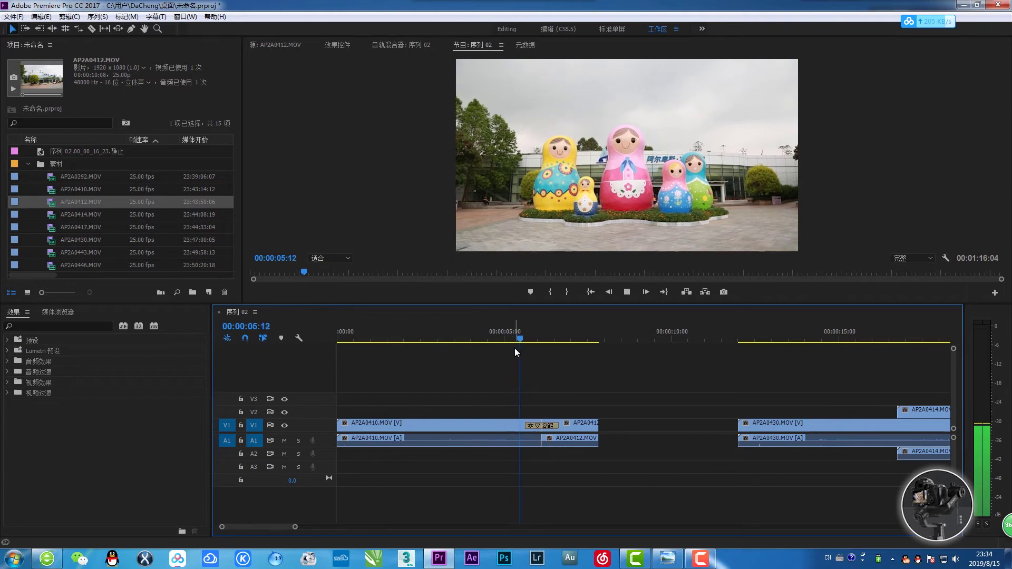
- Stop playback, park the playhead at 00:00:05:14 and select the Cross Dissolve at the V1 cut
key(space)
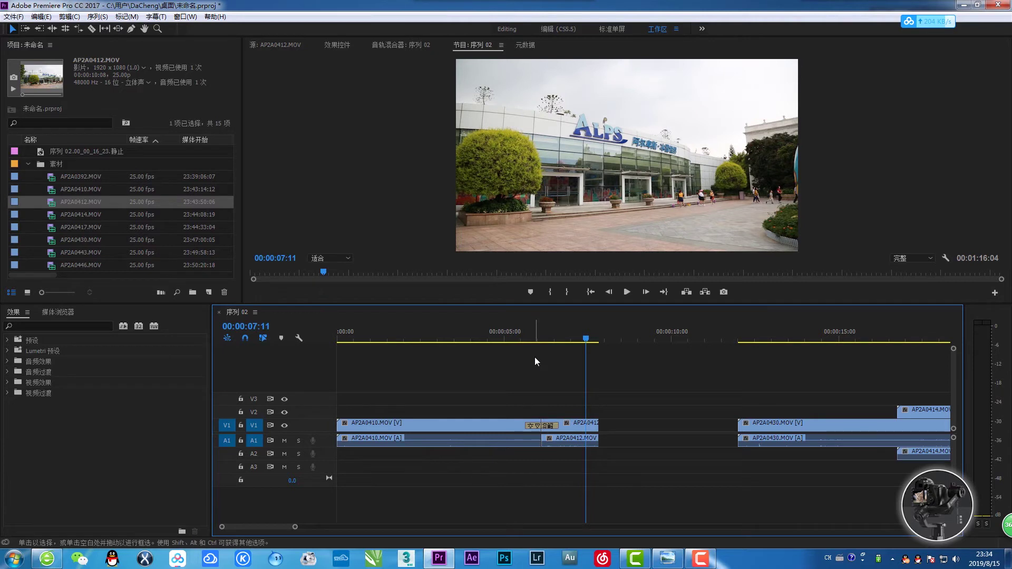
click(524, 375)
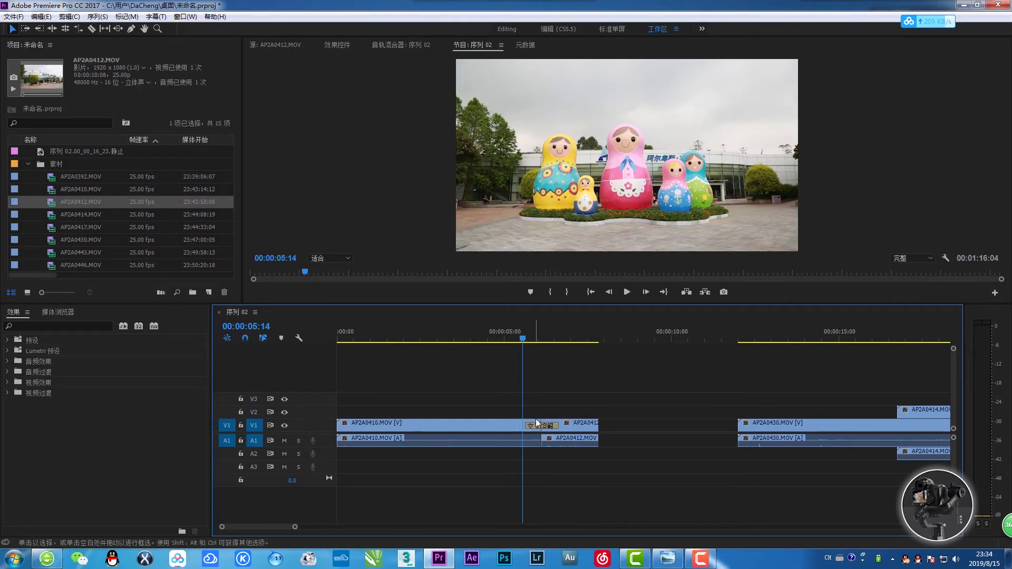
click(553, 428)
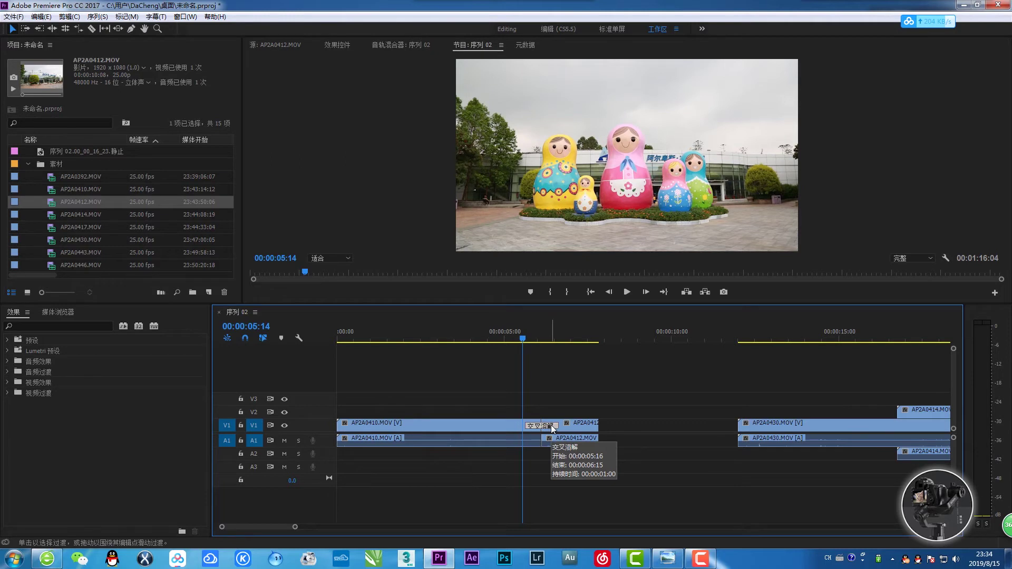
- Delete the Cross Dissolve so AP2A0410 and AP2A0412 meet in a straight cut
key(Delete)
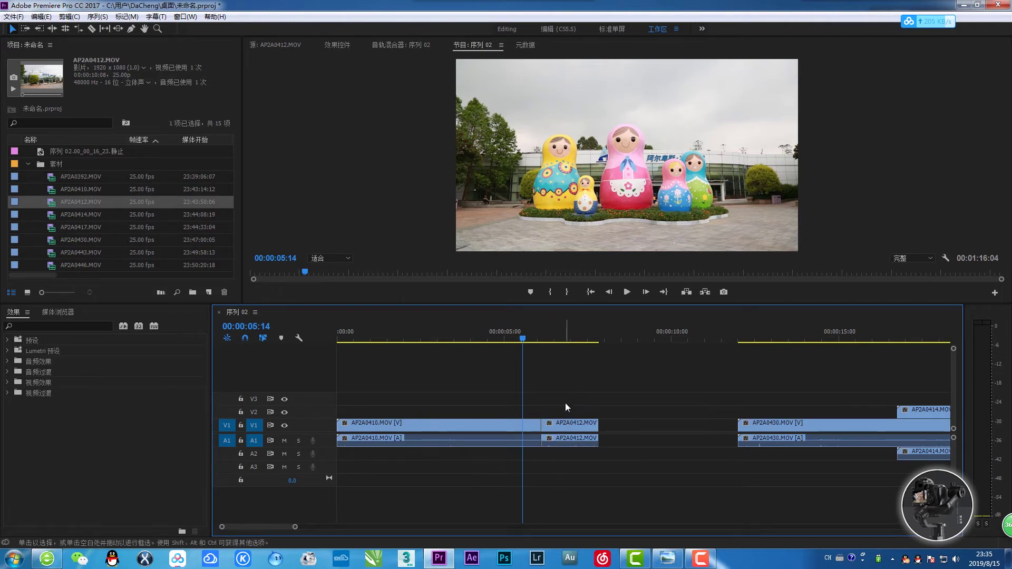
drag(565, 403, 527, 429)
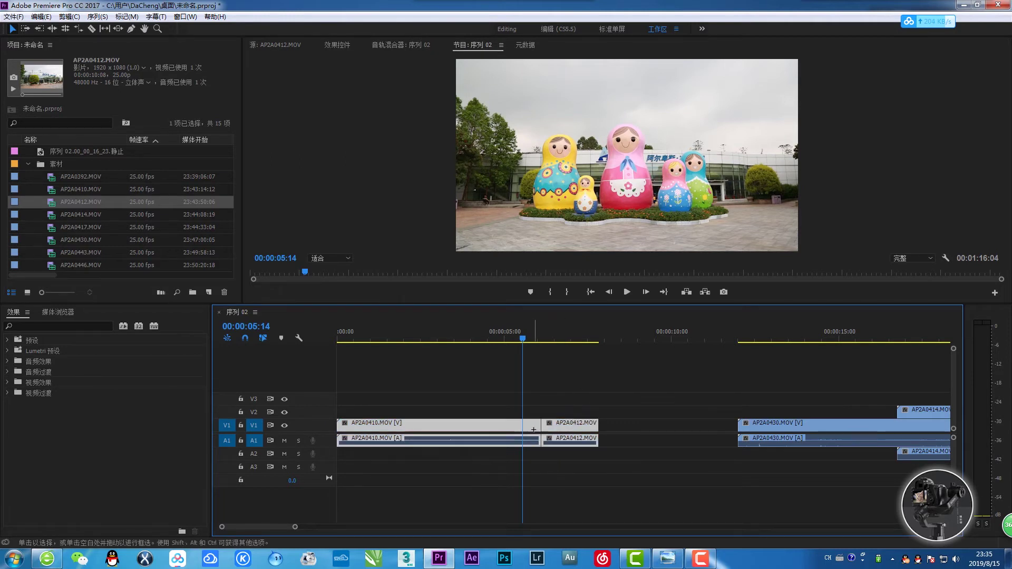
click(565, 376)
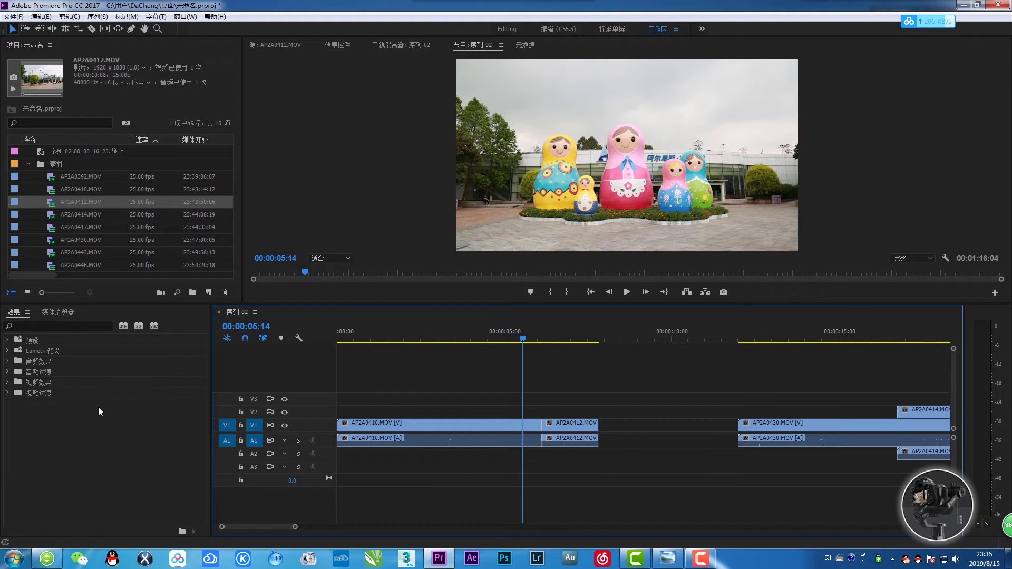
- In Effects, expand 视频过渡 > 溶解 and look over 叠加溶解, 交叉溶解 and 非叠加溶解
click(36, 417)
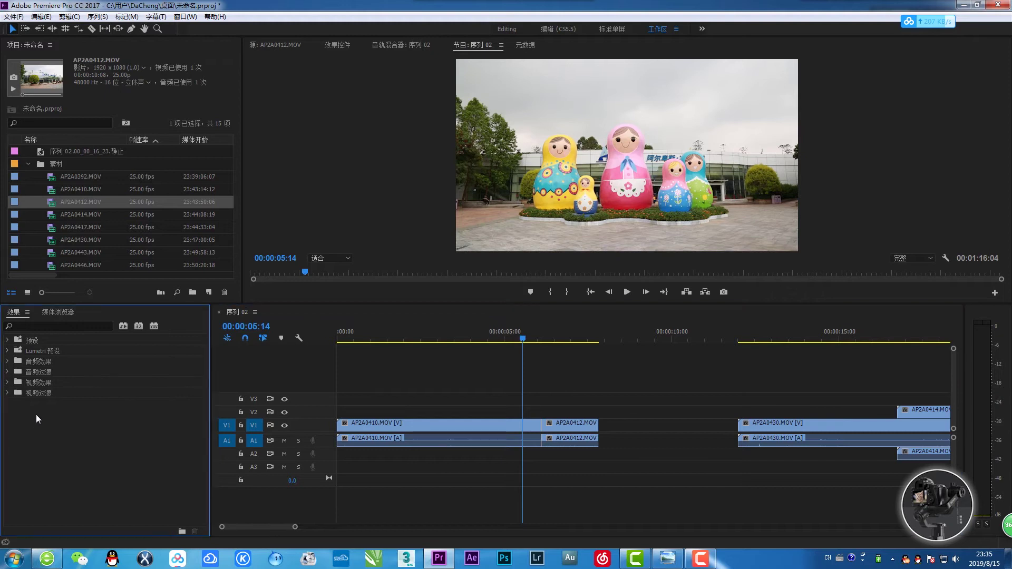
click(12, 397)
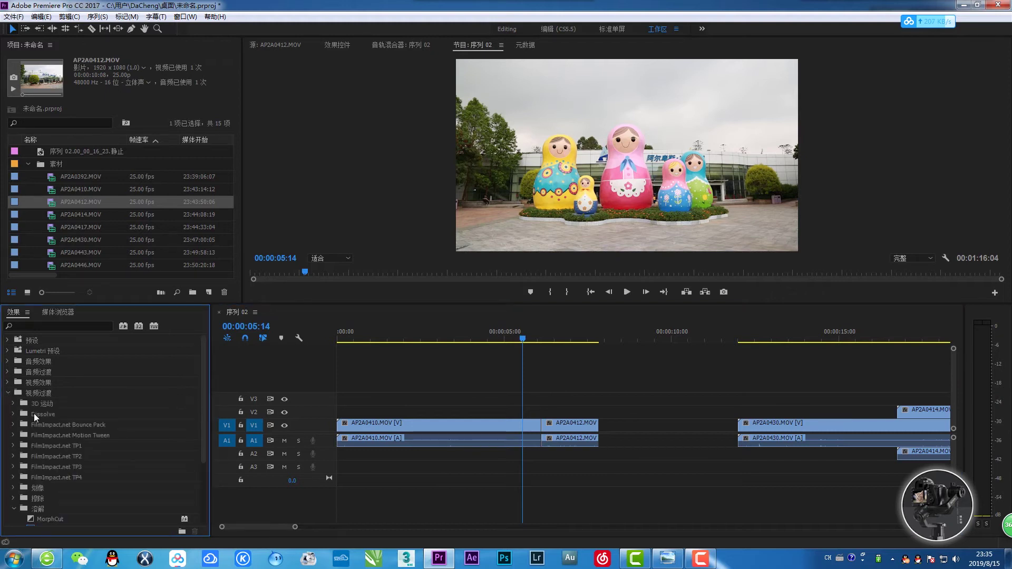
scroll(35, 413, down, 2)
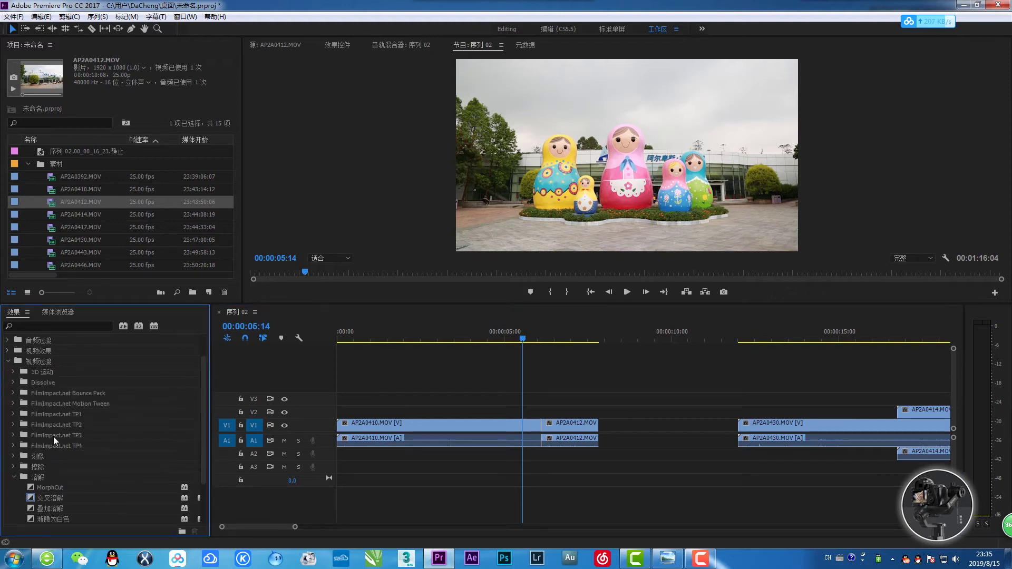
scroll(53, 436, down, 3)
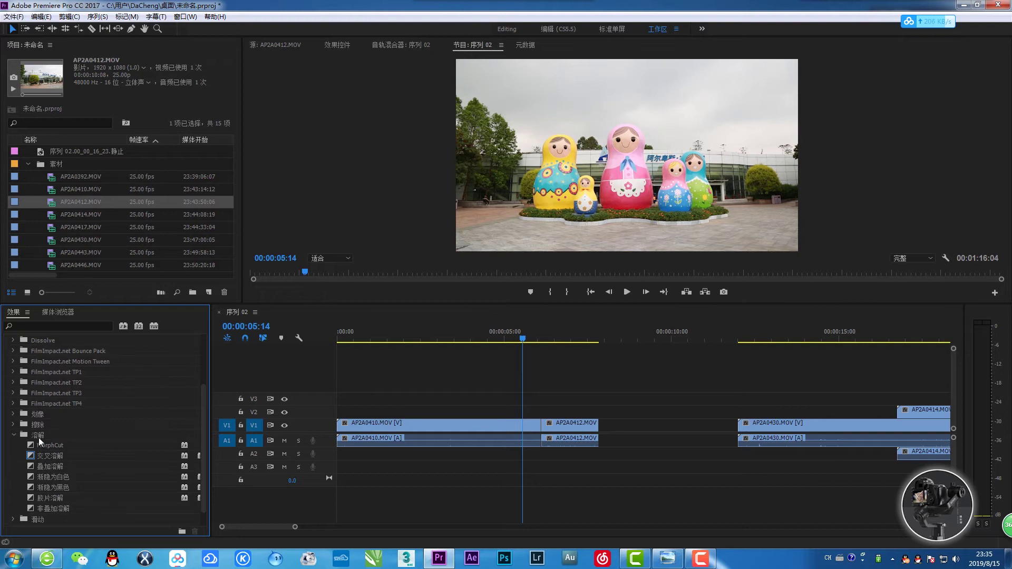
scroll(46, 451, down, 1)
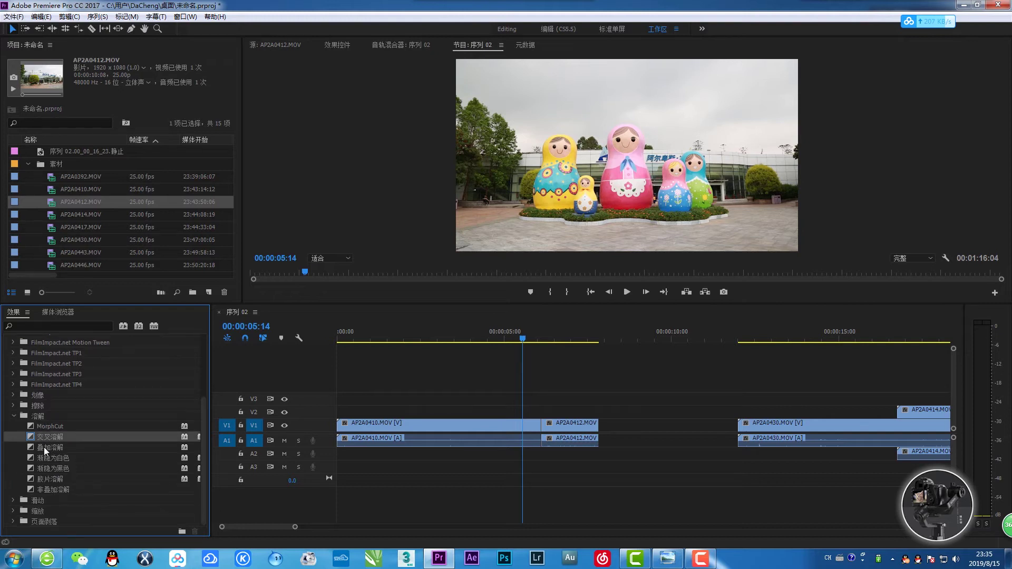
click(43, 447)
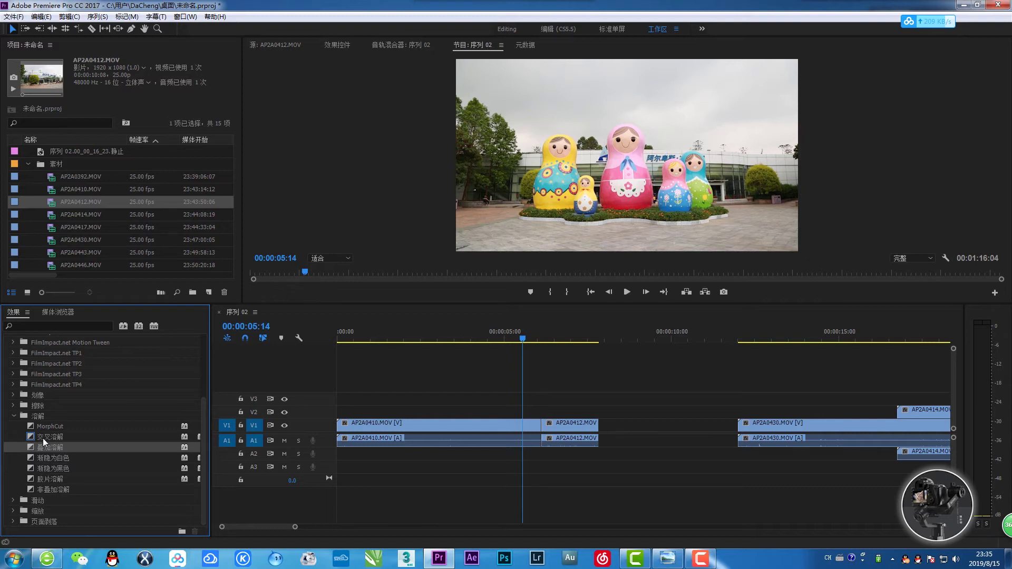
click(43, 437)
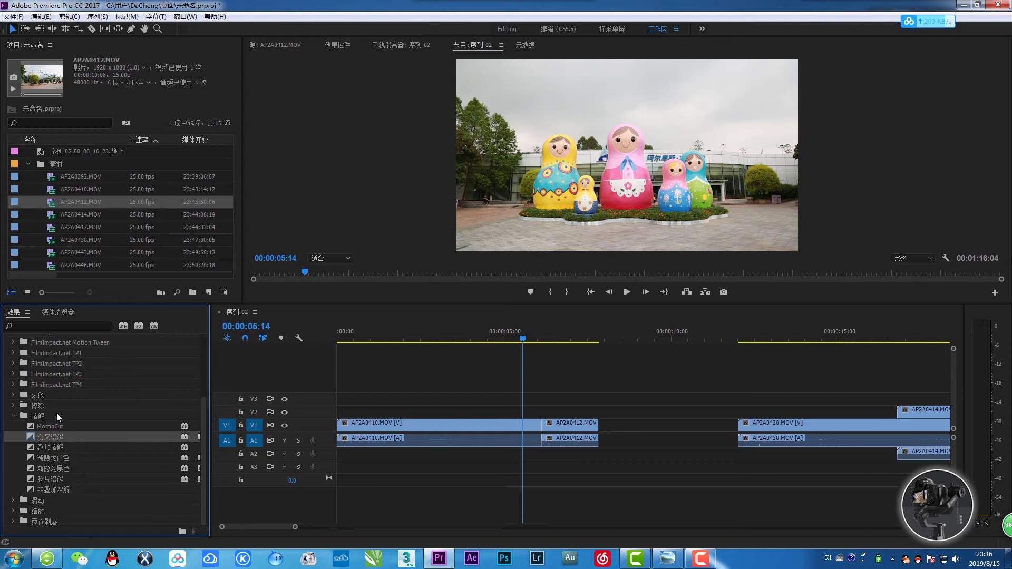
click(53, 492)
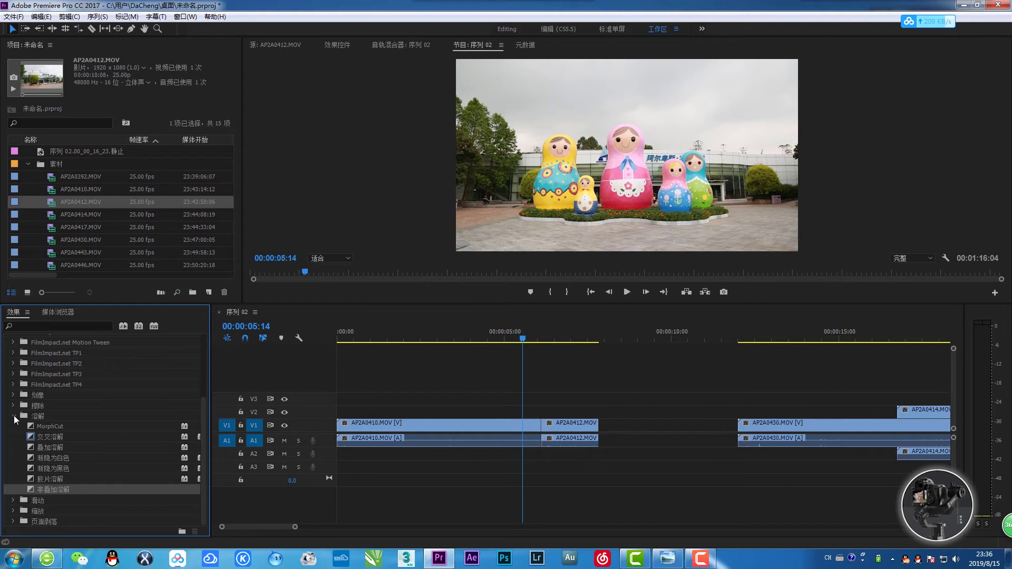
- Set 渐隐为白色 (Dip to White) as the default video transition via its context menu
click(52, 460)
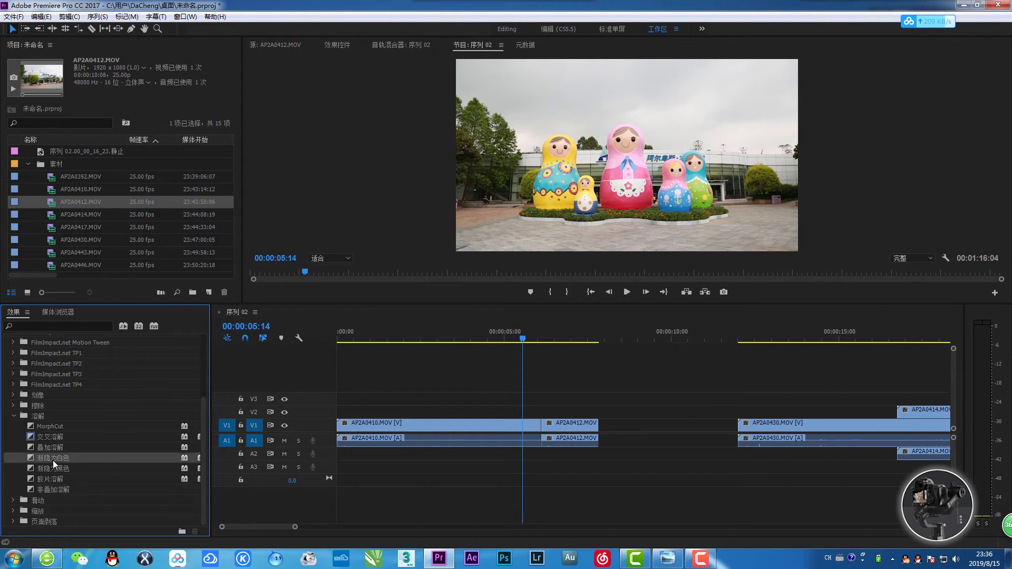
right_click(52, 461)
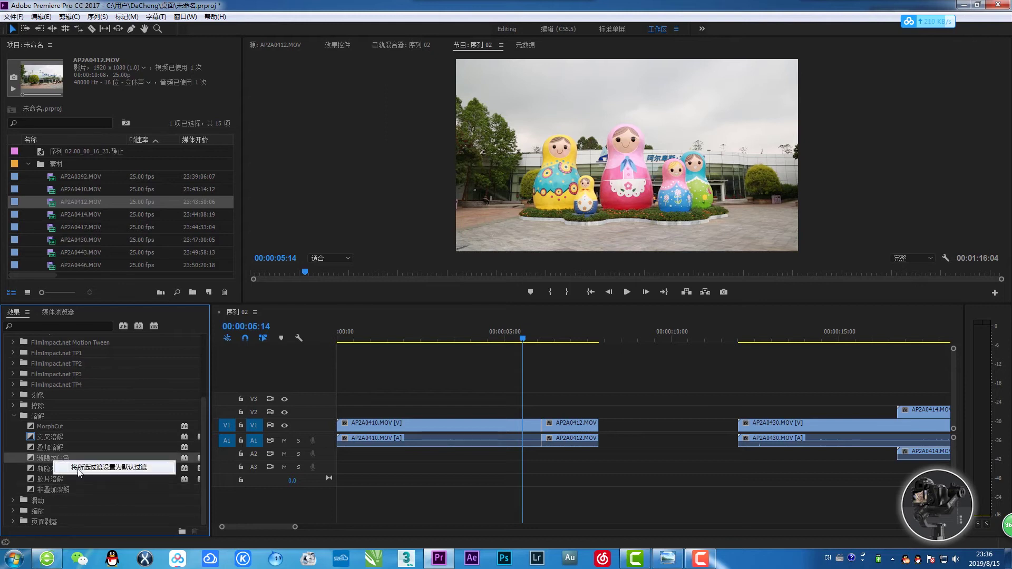
click(136, 467)
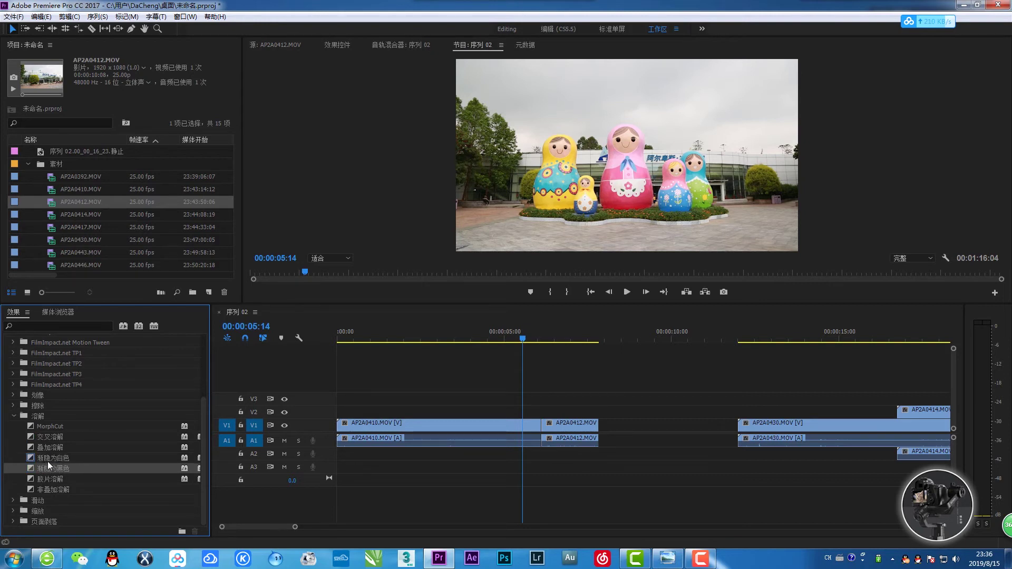
click(59, 461)
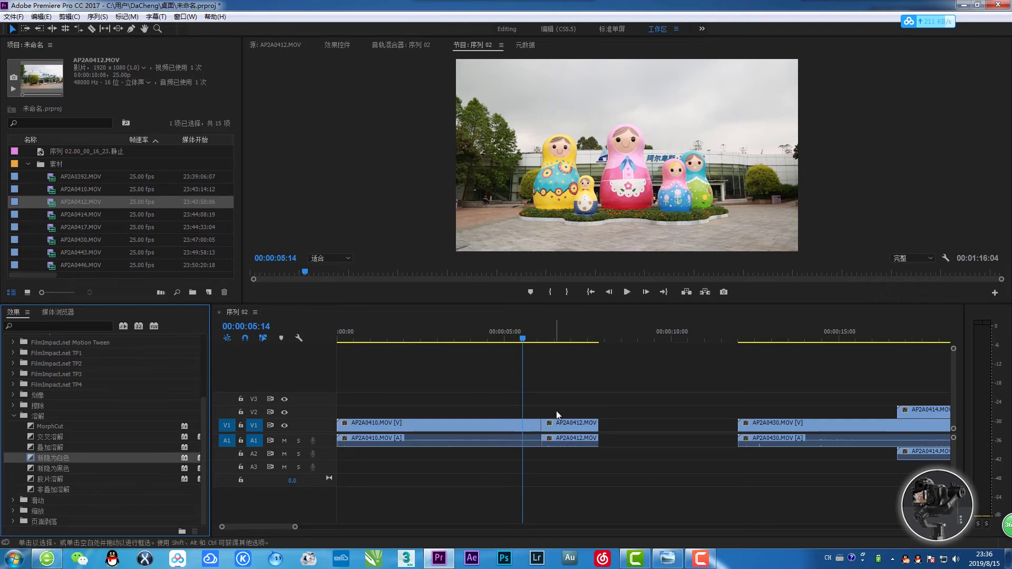
- Apply the default Dip to White to AP2A0410 and AP2A0412 with Ctrl+D and play it from 00:00:05:18
drag(586, 389, 501, 458)
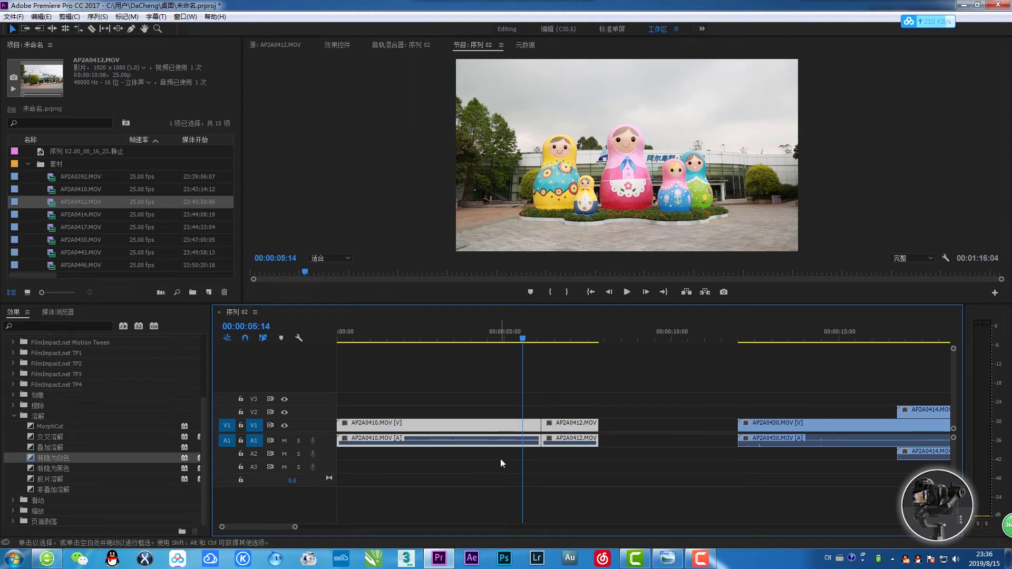
key(ctrl+d)
click(571, 391)
click(528, 338)
key(space)
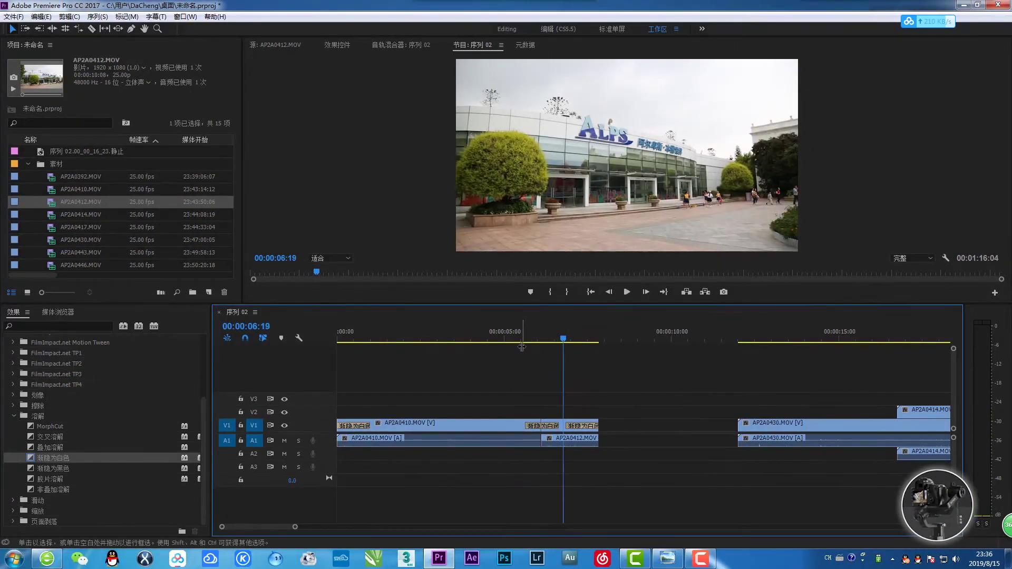
- Delete both Dip to White transitions and play back the plain cut from about 05:14
click(587, 428)
key(Delete)
click(387, 427)
key(Delete)
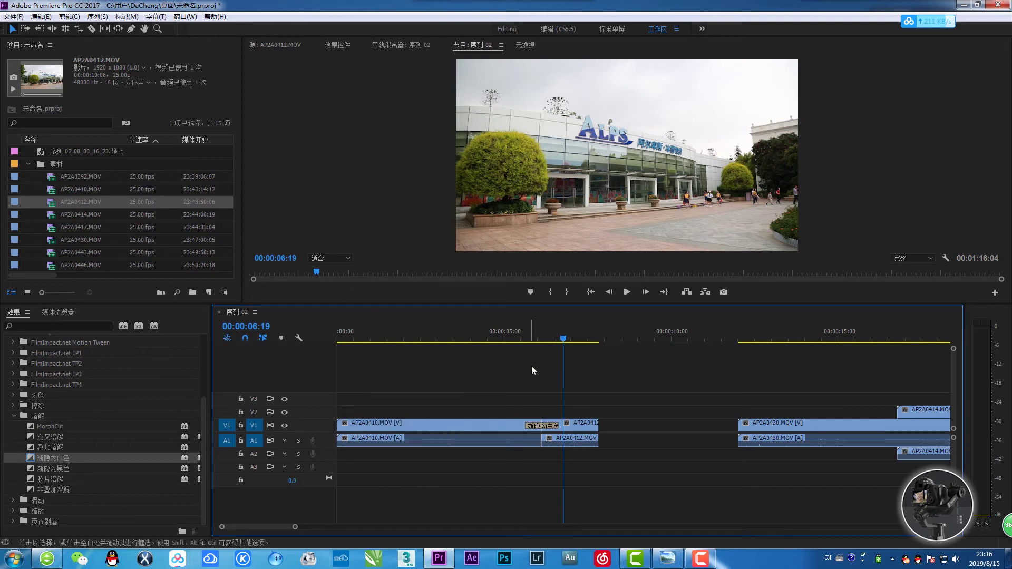
drag(530, 333, 518, 340)
key(space)
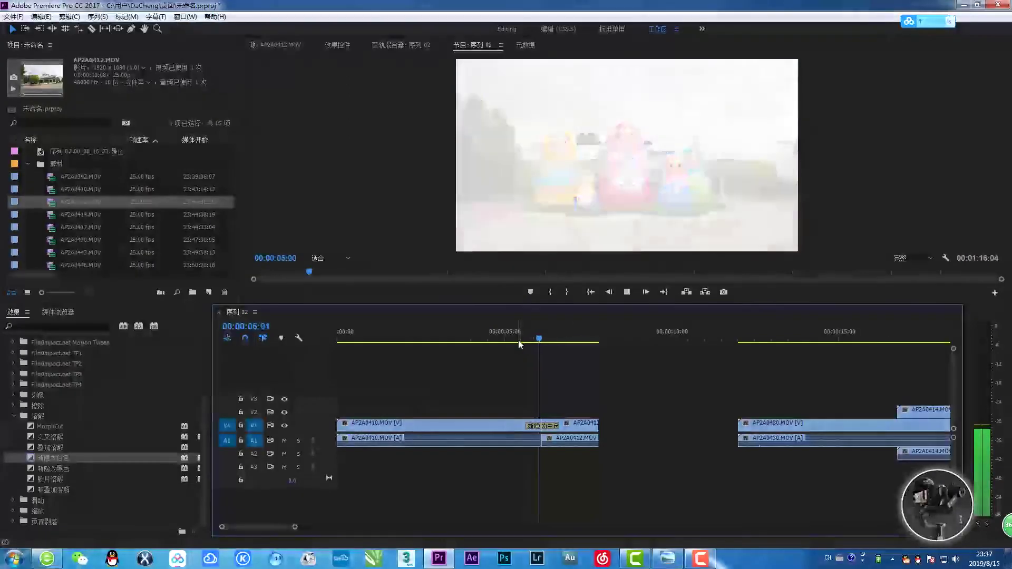
drag(557, 359, 590, 357)
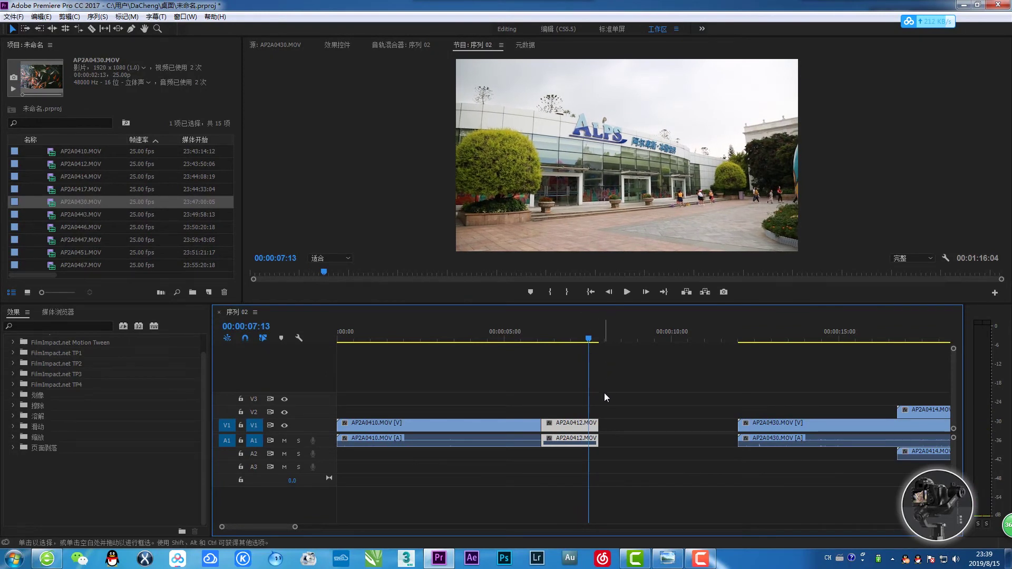
- Preview koi clip AP2A0430.MOV in the Source Monitor, then select AP2A0412's video and audio on V1/A1
click(612, 377)
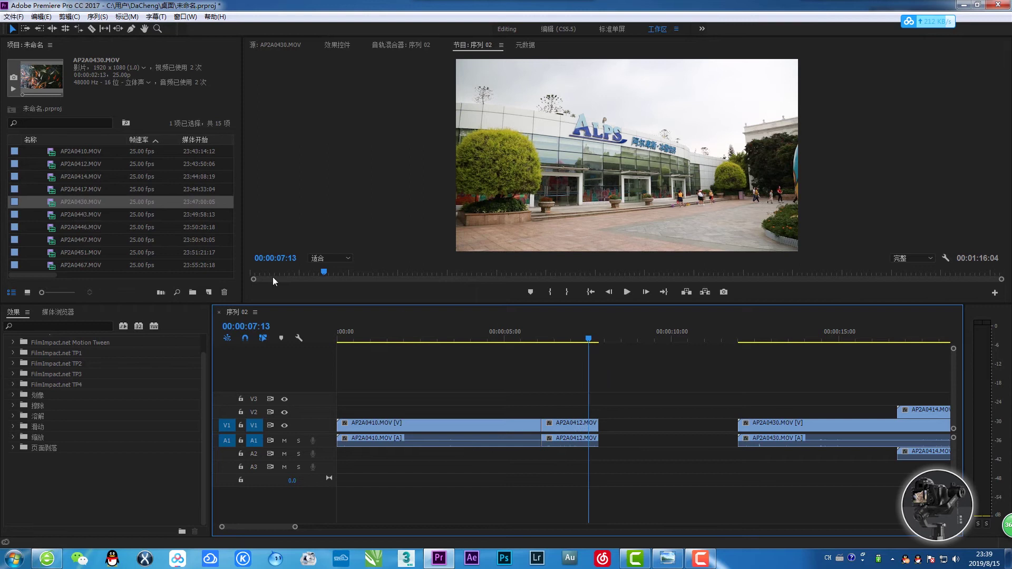
double_click(54, 203)
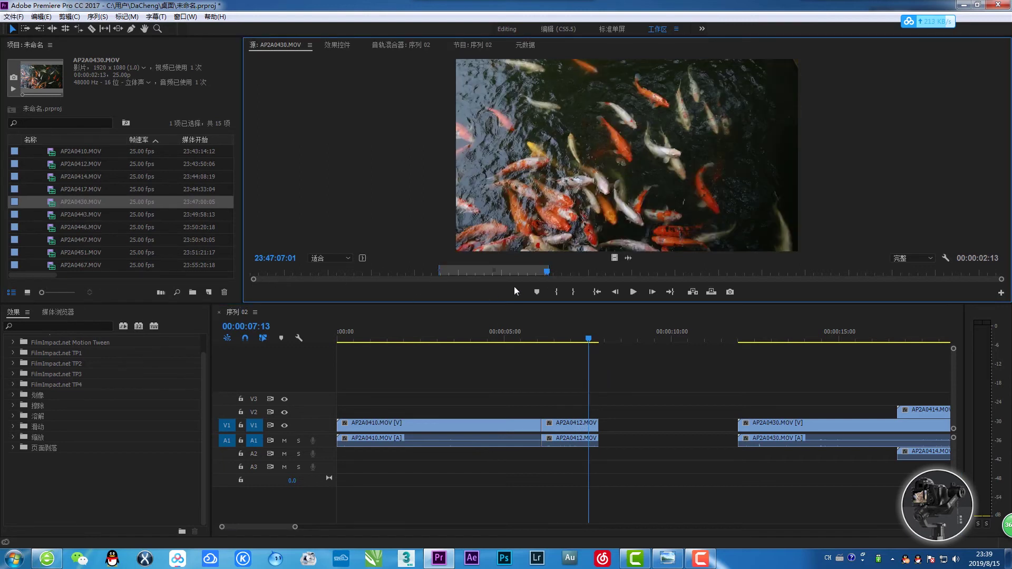
drag(547, 273, 443, 283)
key(space)
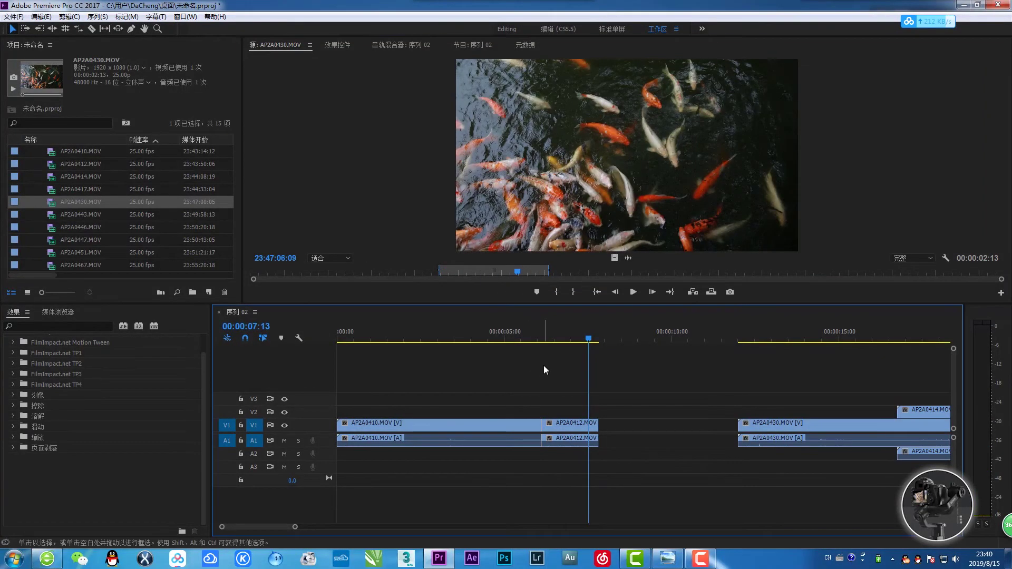
click(563, 348)
drag(624, 393, 585, 454)
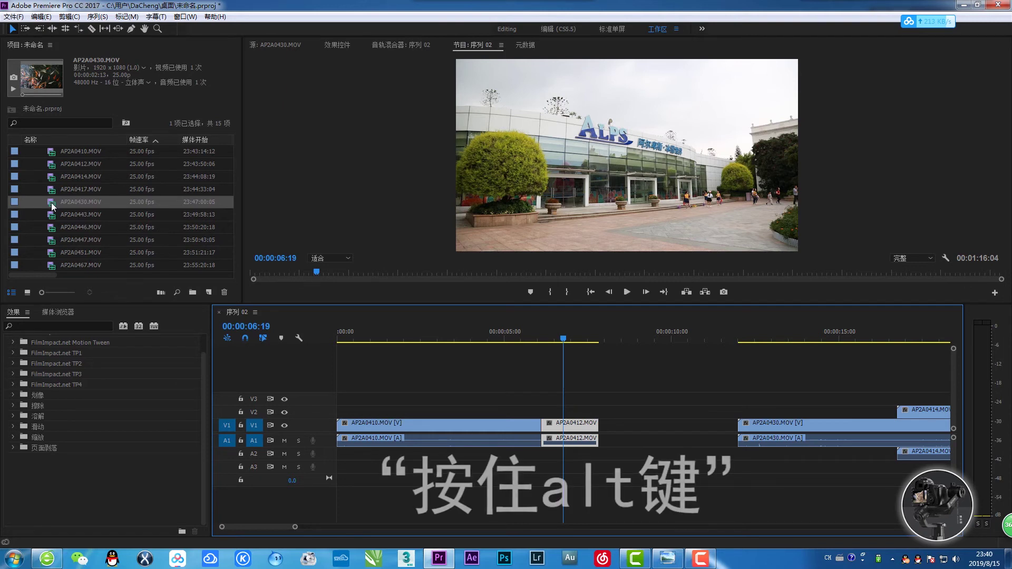
- Alt-drag AP2A0430.MOV onto AP2A0412 so the koi footage replaces it on V1 and A1
drag(53, 205, 497, 400)
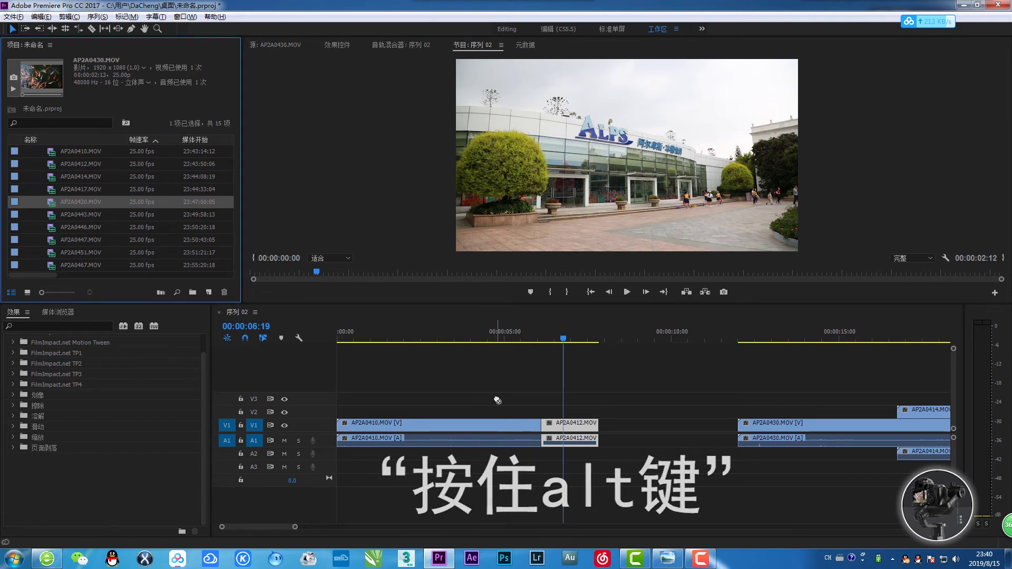
drag(498, 400, 561, 426)
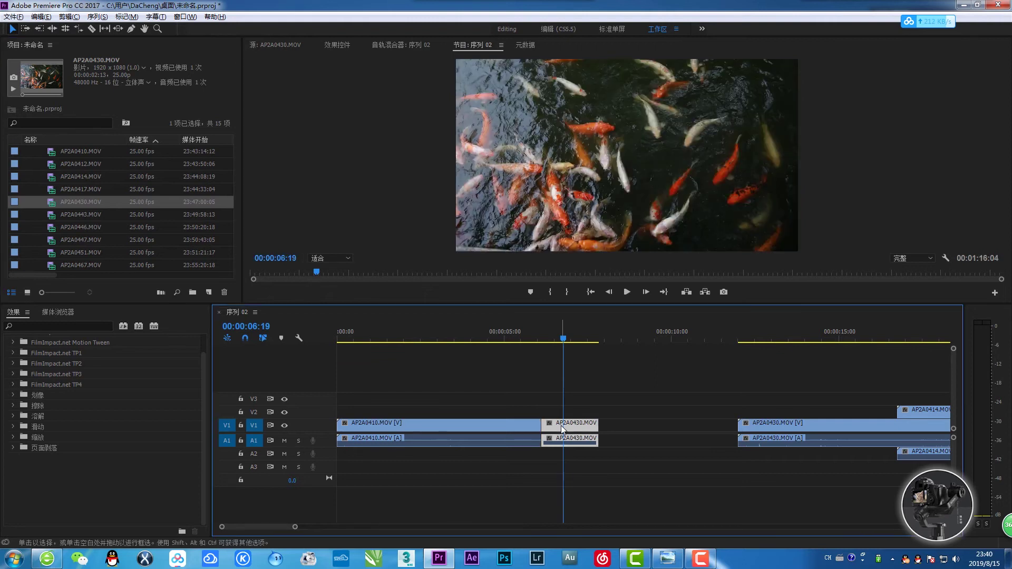
mouse_move(559, 334)
mouse_down()
mouse_move(549, 343)
mouse_move(600, 338)
mouse_move(545, 356)
mouse_move(582, 353)
mouse_up()
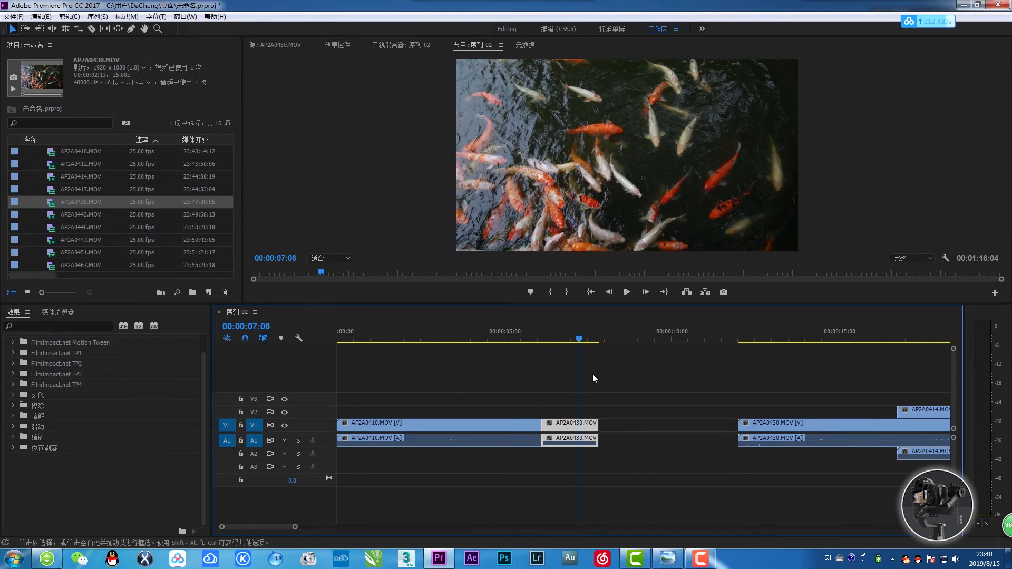
click(569, 500)
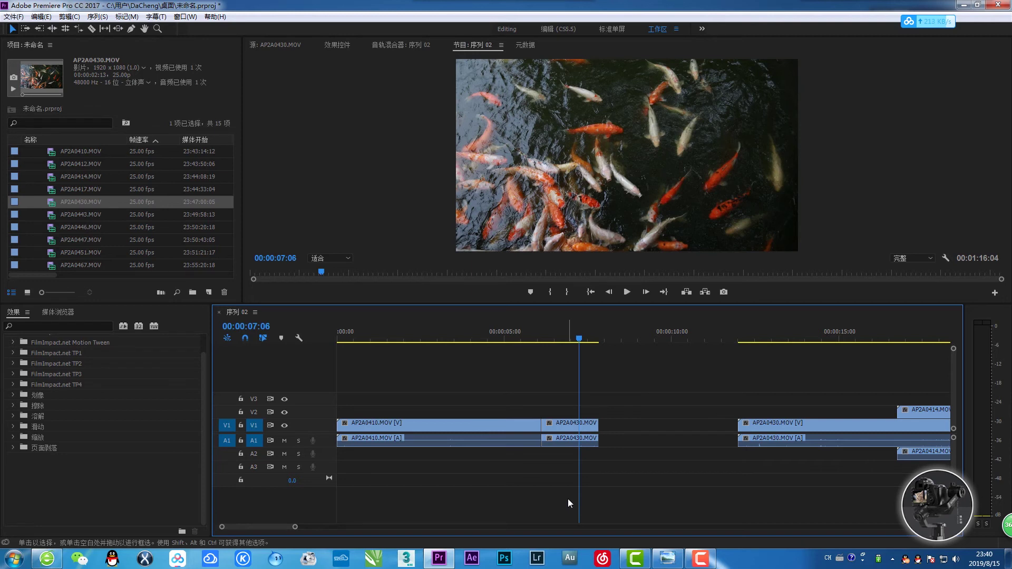
click(571, 427)
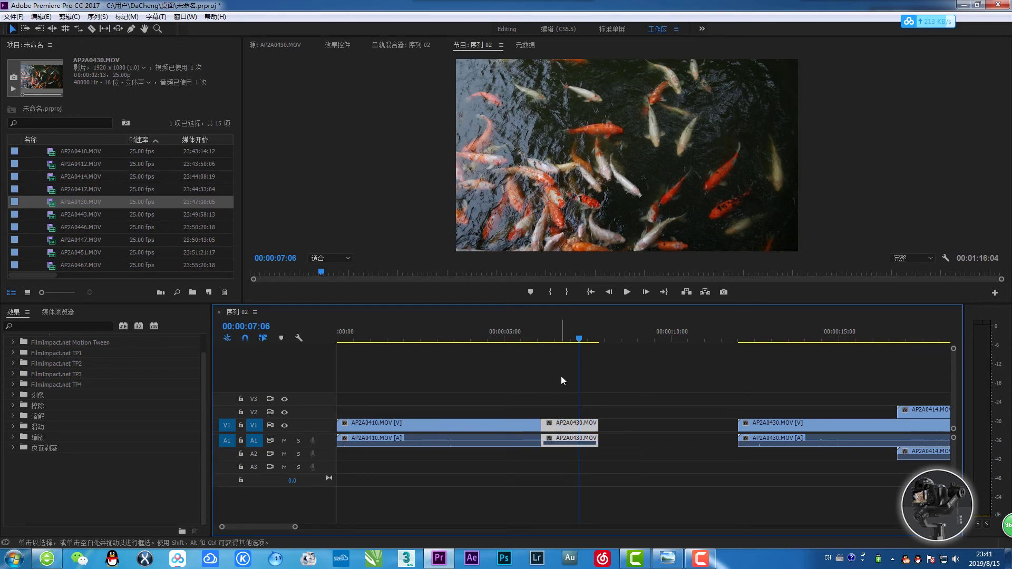
click(567, 337)
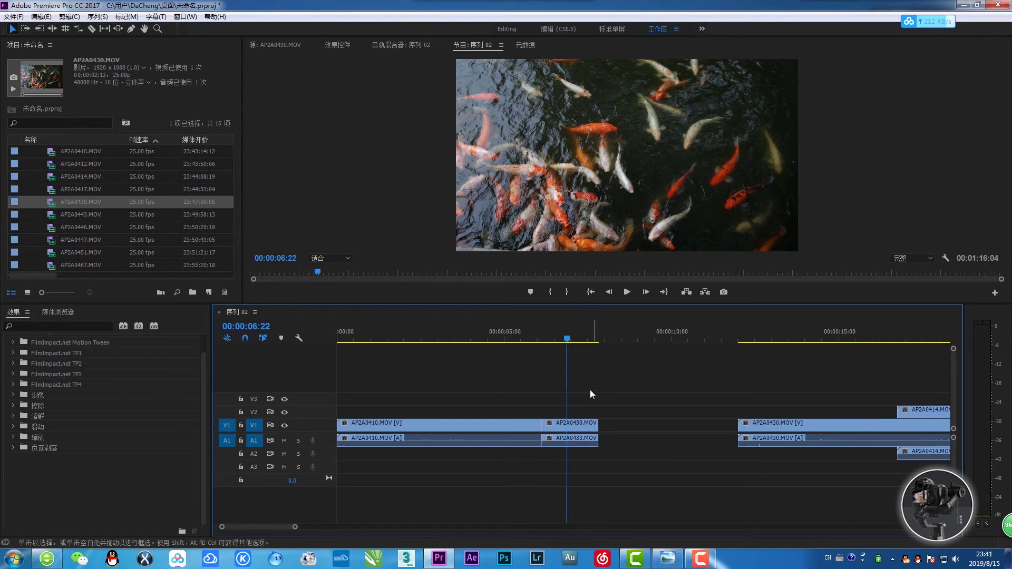
click(571, 425)
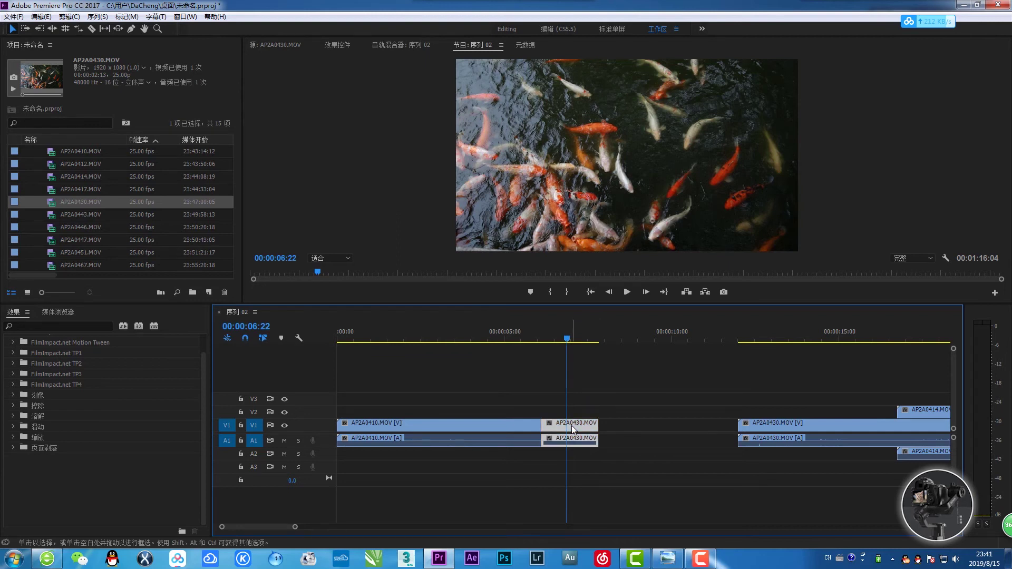
click(572, 404)
key(Left)
key(Left)
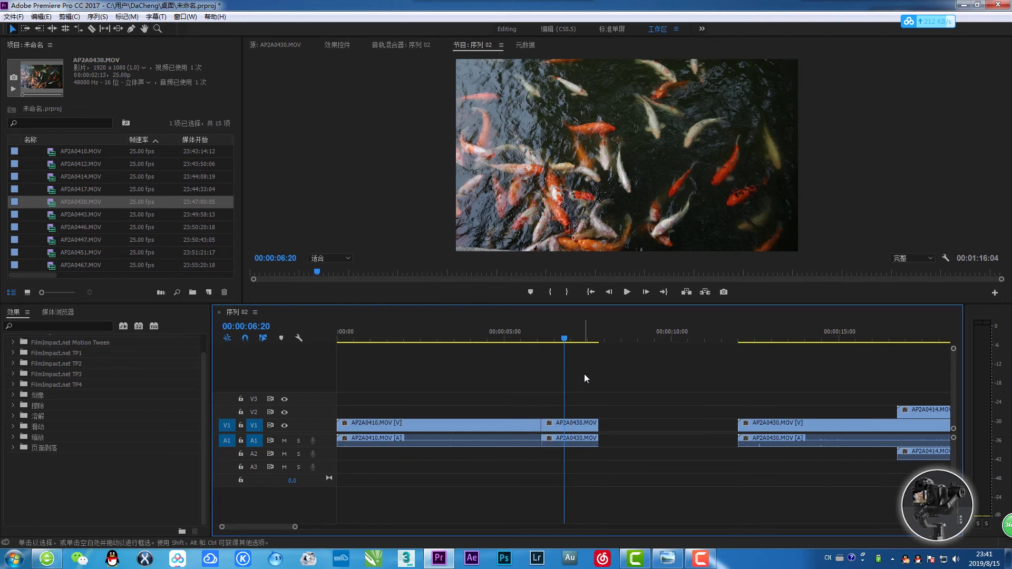
click(573, 421)
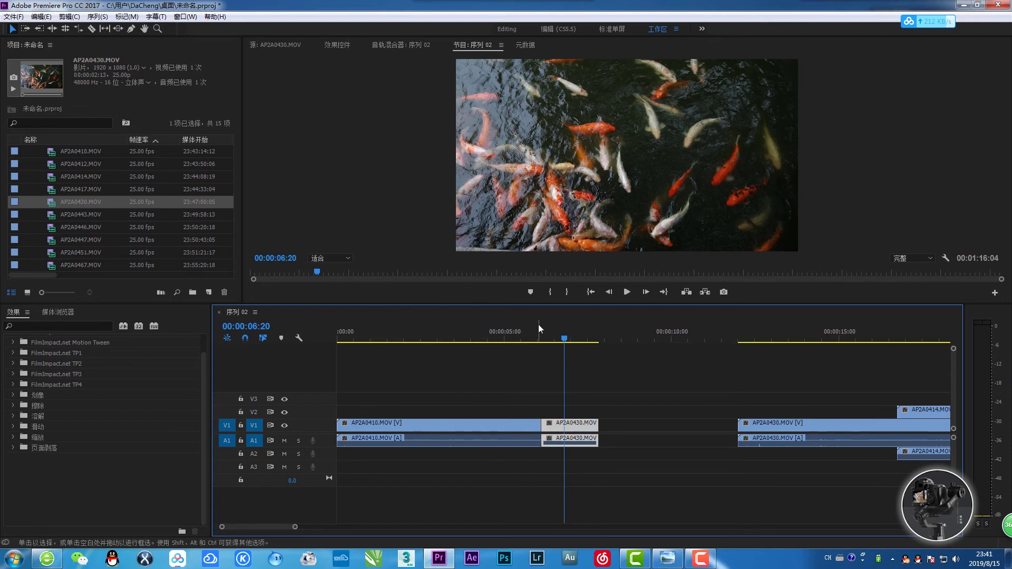
click(600, 388)
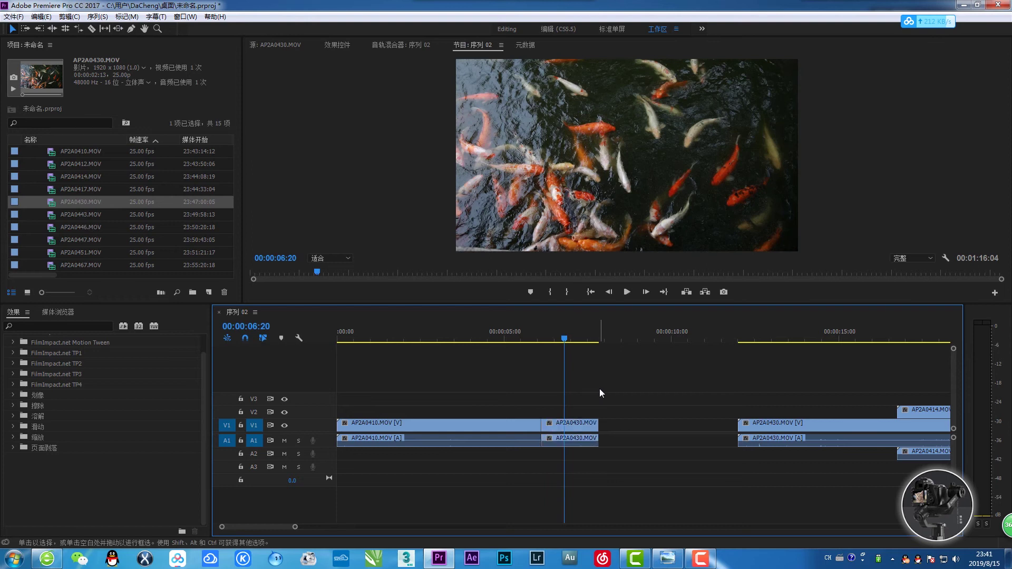
click(577, 430)
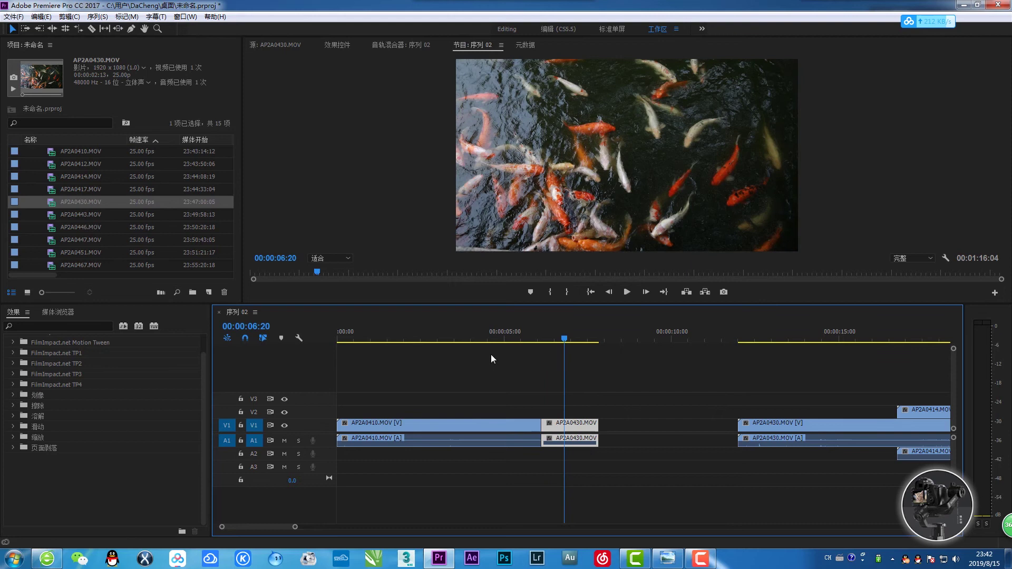
click(586, 382)
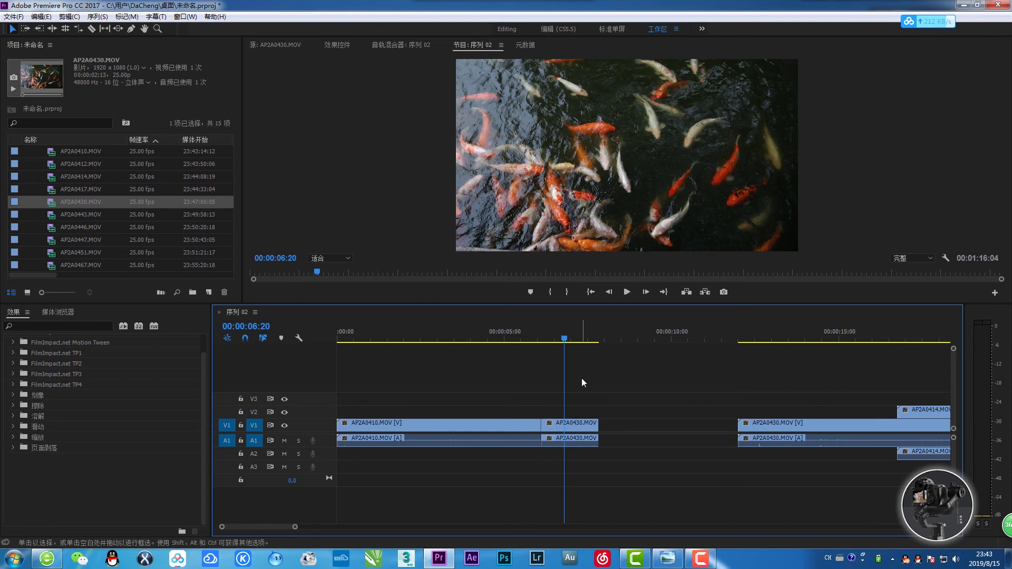
- Open Edit > Preferences > Memory and adjust the RAM reserved for other applications
click(38, 17)
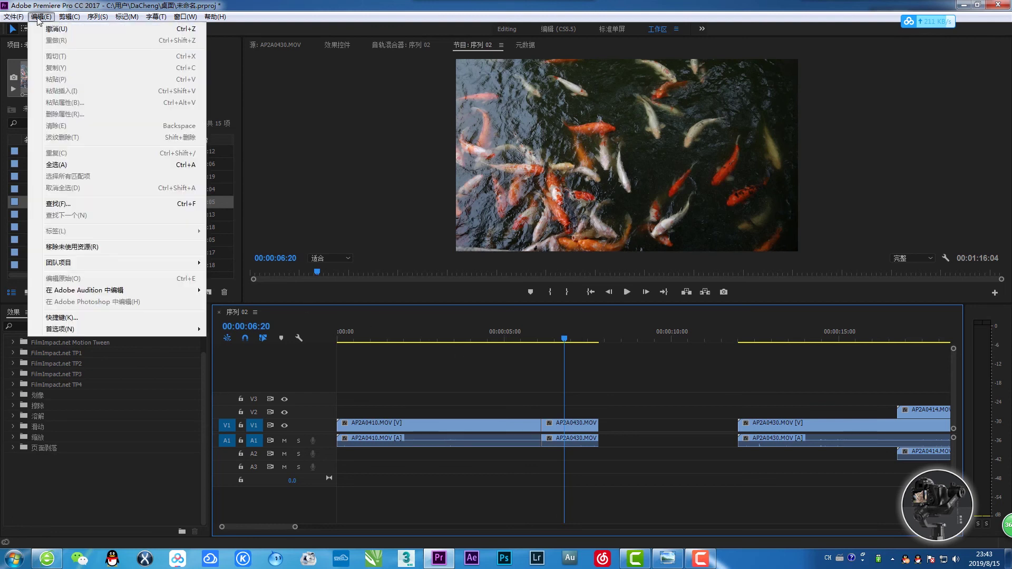
mouse_move(119, 334)
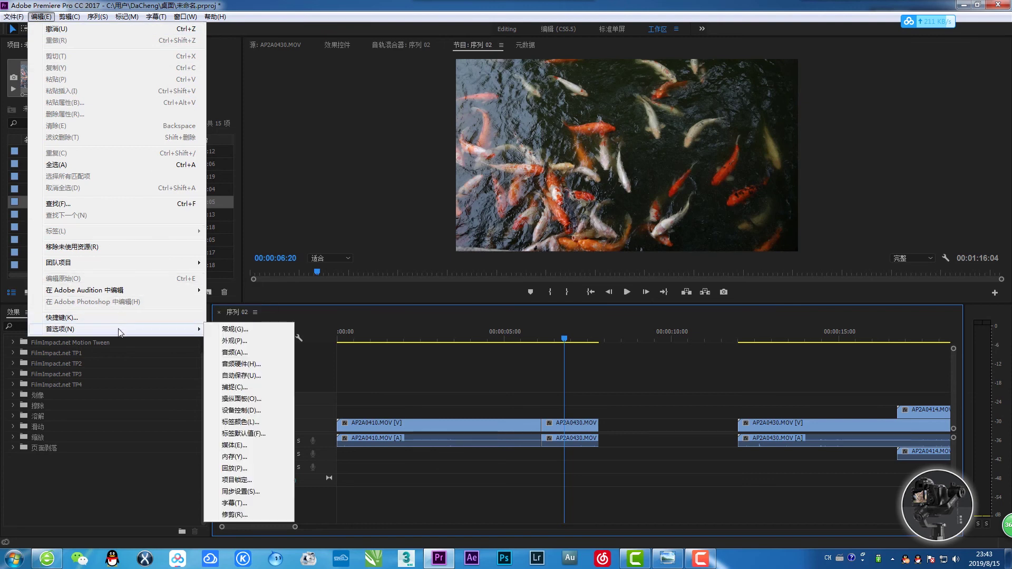
click(236, 457)
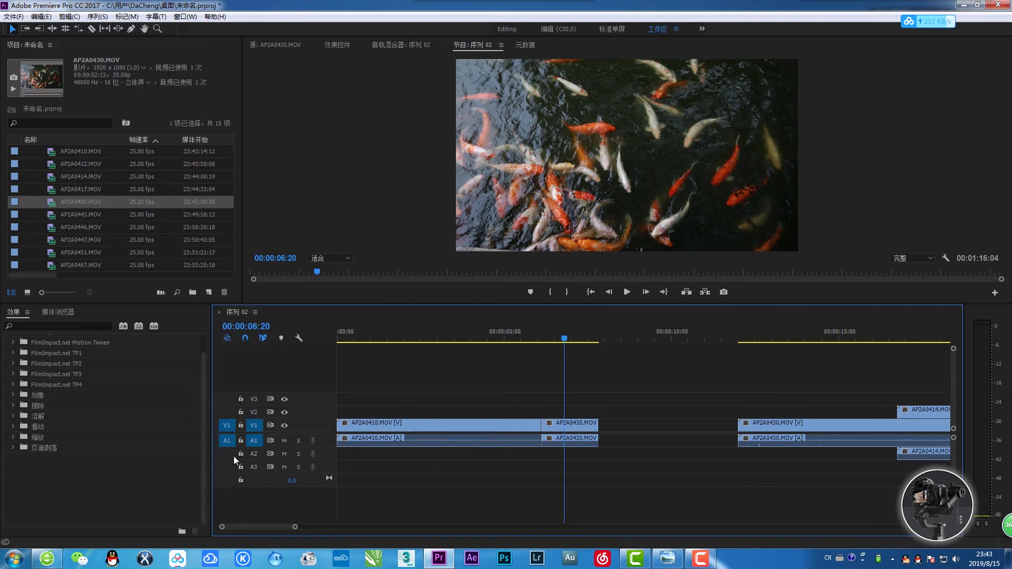
drag(524, 90, 669, 102)
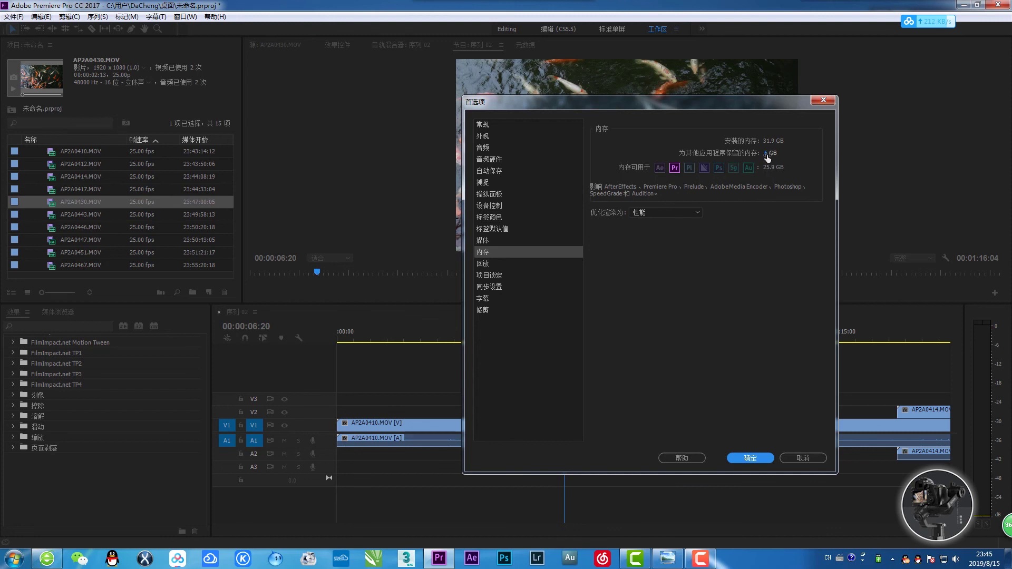
drag(767, 154, 776, 155)
- Set the reserved RAM for other applications to 8 GB and confirm with OK
drag(767, 185, 771, 177)
click(755, 460)
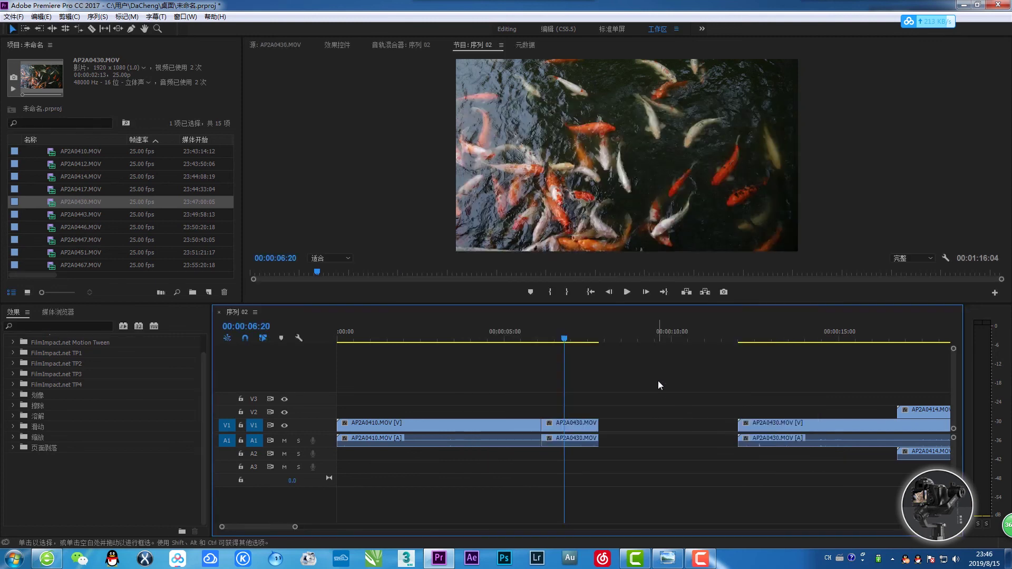